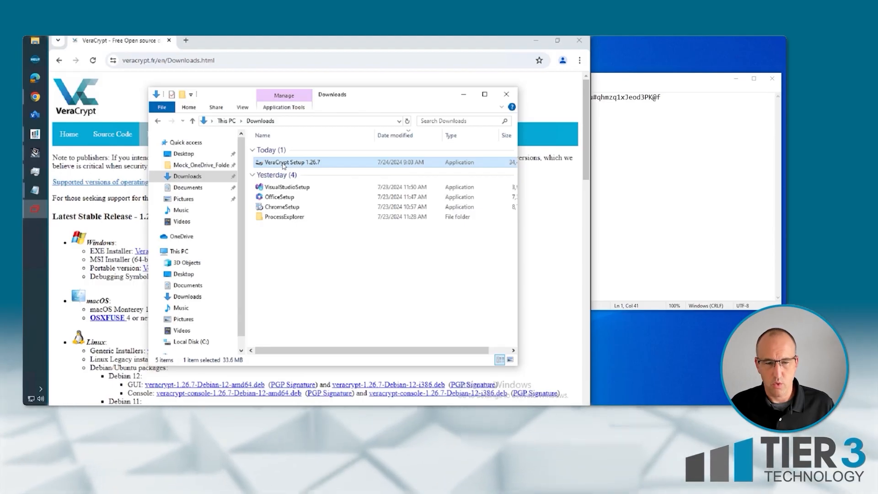
- Run the VeraCrypt Setup 1.26.7 installer in English, accept the license terms and install it with the default setup options
double_click(283, 162)
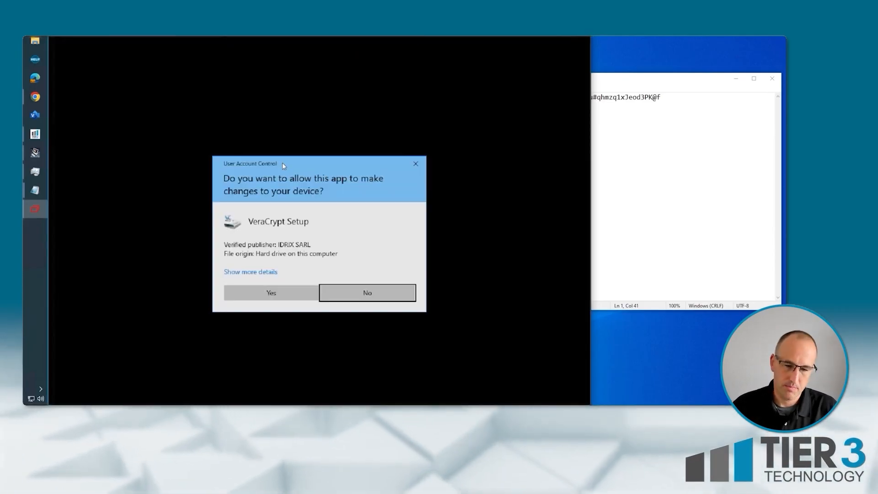
left_click(277, 294)
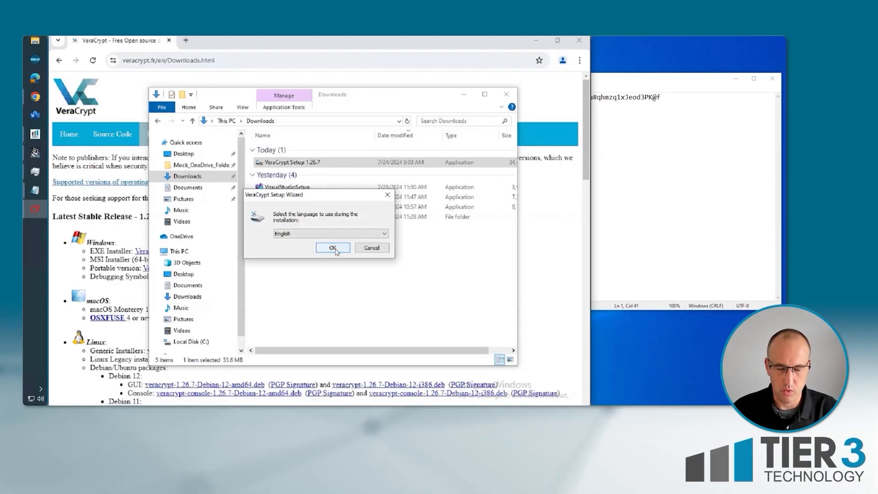
left_click(334, 248)
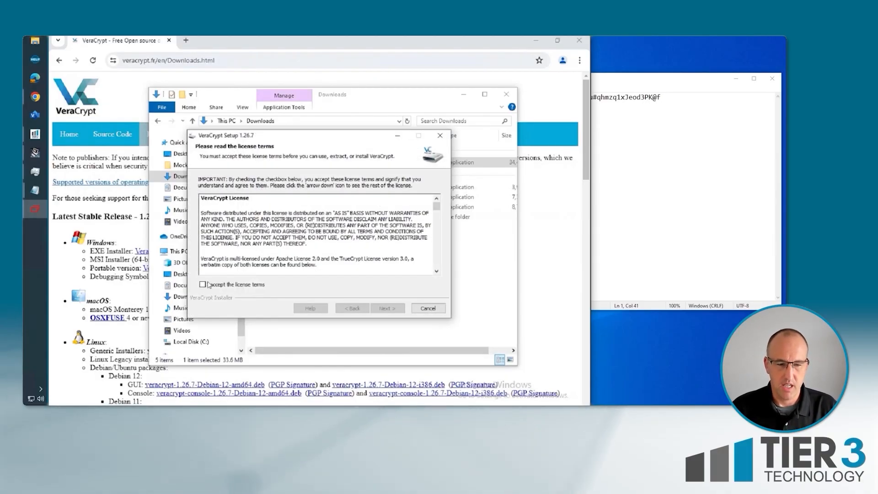
left_click(400, 310)
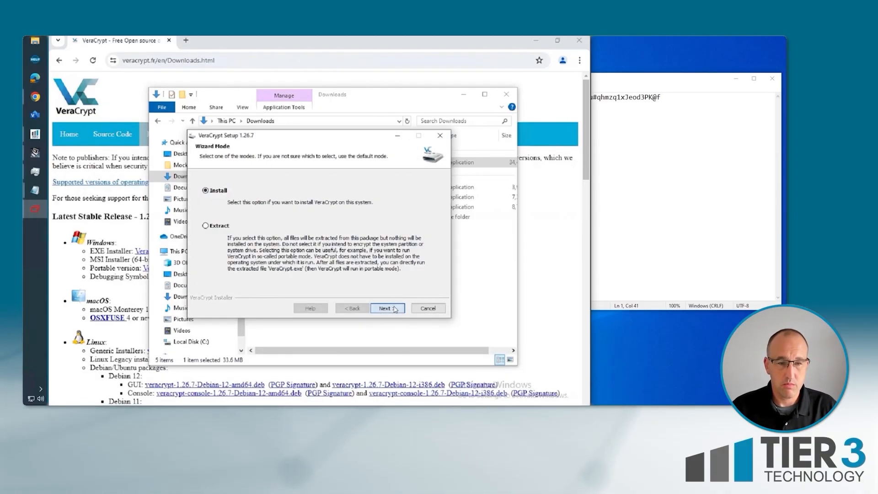
left_click(388, 309)
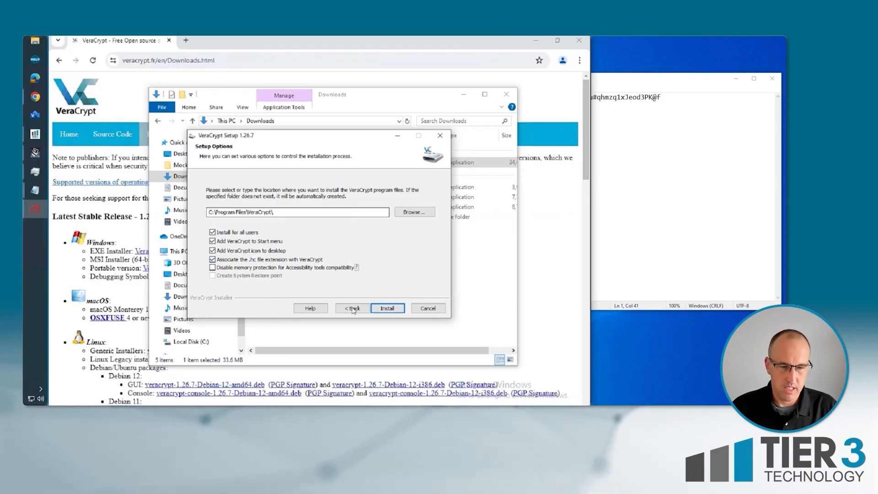
left_click(386, 310)
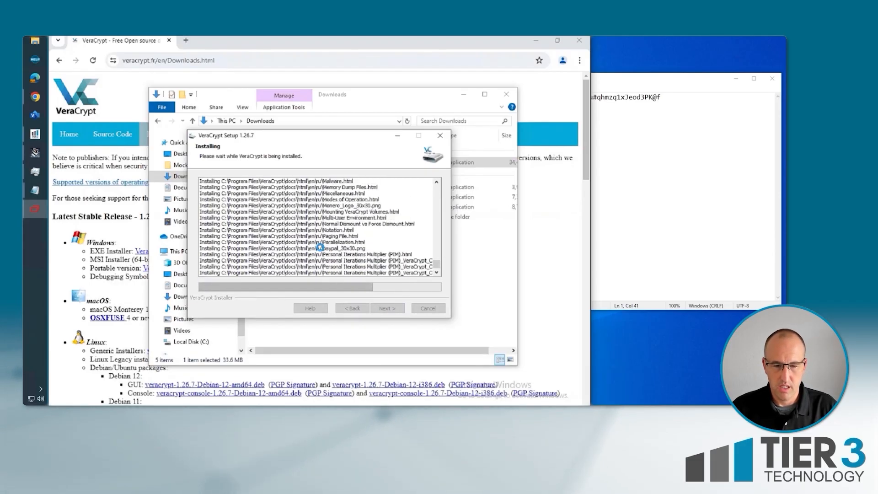
- Finish the VeraCrypt installer and decline to view the beginner's tutorial
left_click(366, 259)
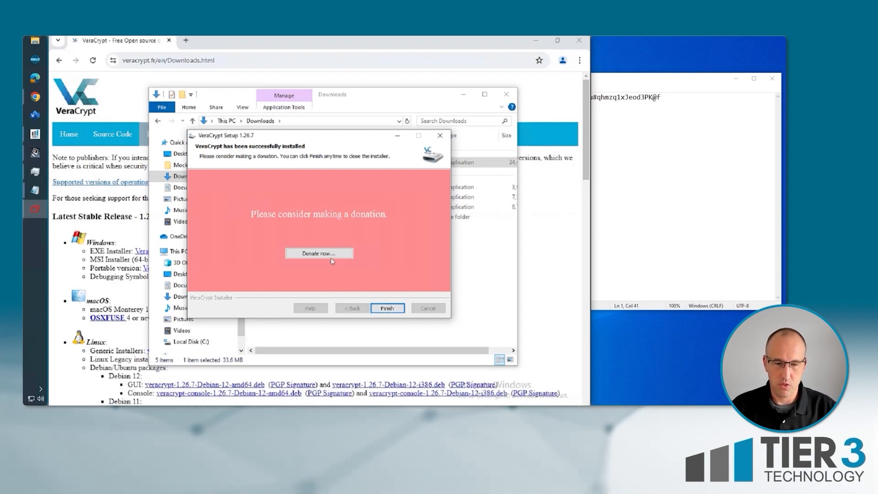
left_click(396, 309)
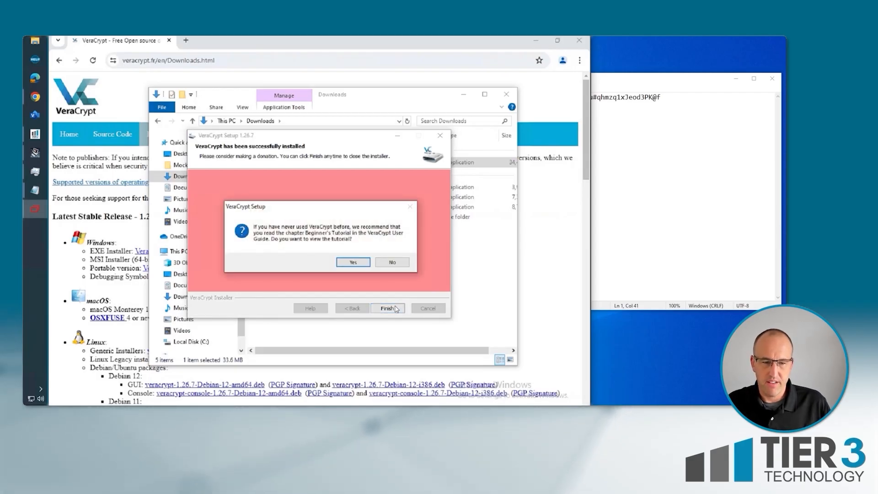
left_click(392, 263)
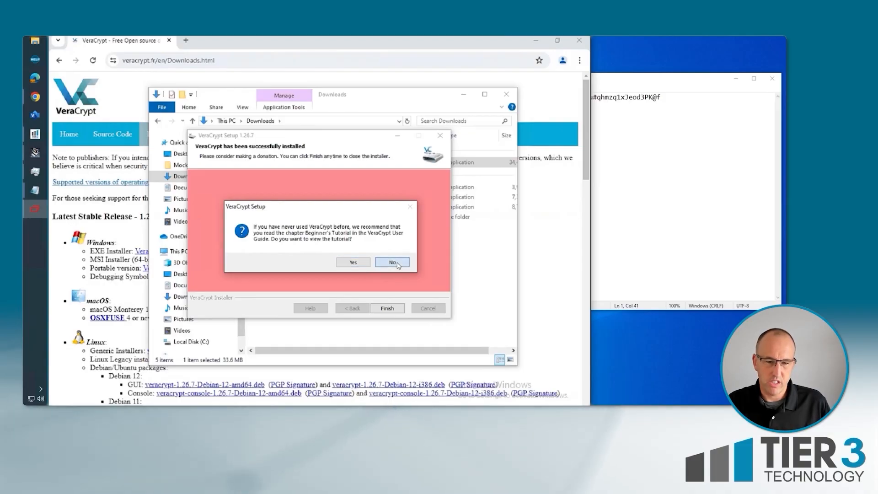
- Pin the newly installed VeraCrypt app to Start
left_click(464, 94)
left_click(201, 60)
left_click(126, 405)
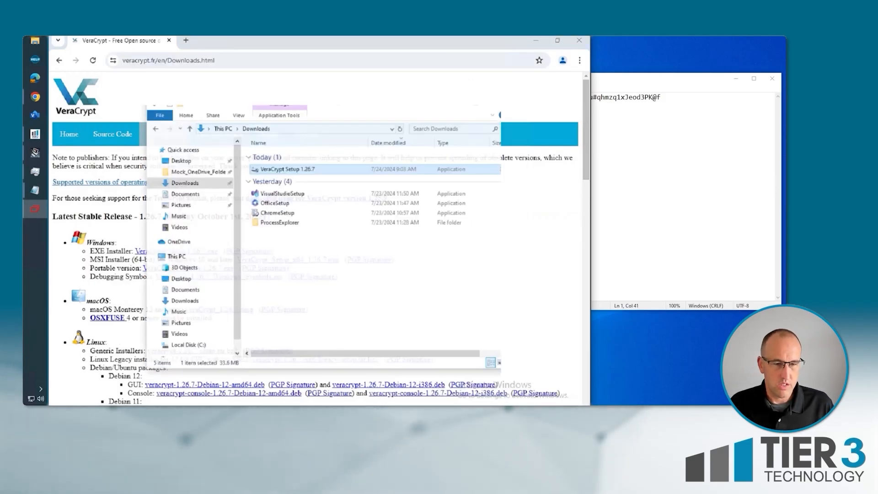
left_click(60, 405)
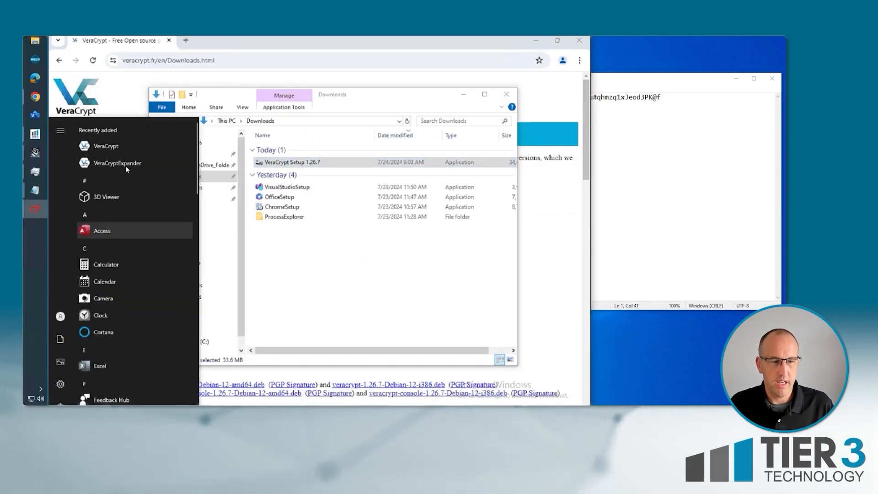
right_click(111, 146)
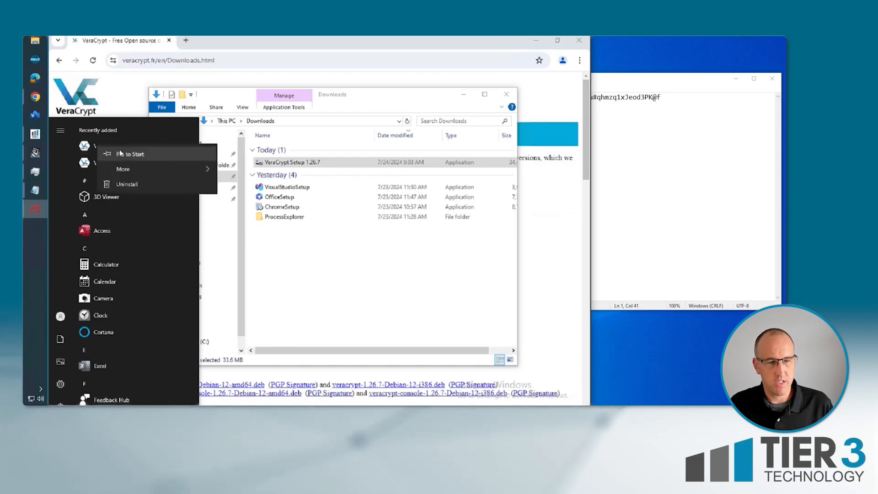
left_click(129, 153)
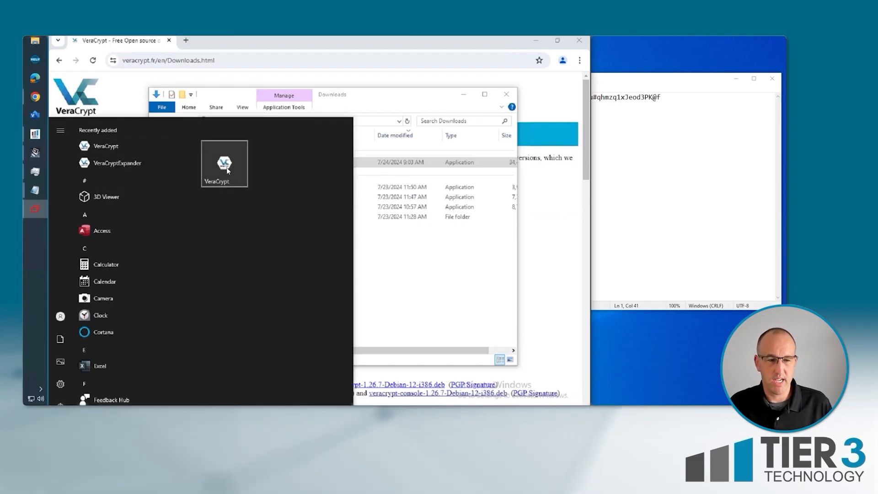
- Launch VeraCrypt from its pinned tile and select drive letter Z: in the drive list
left_click(226, 168)
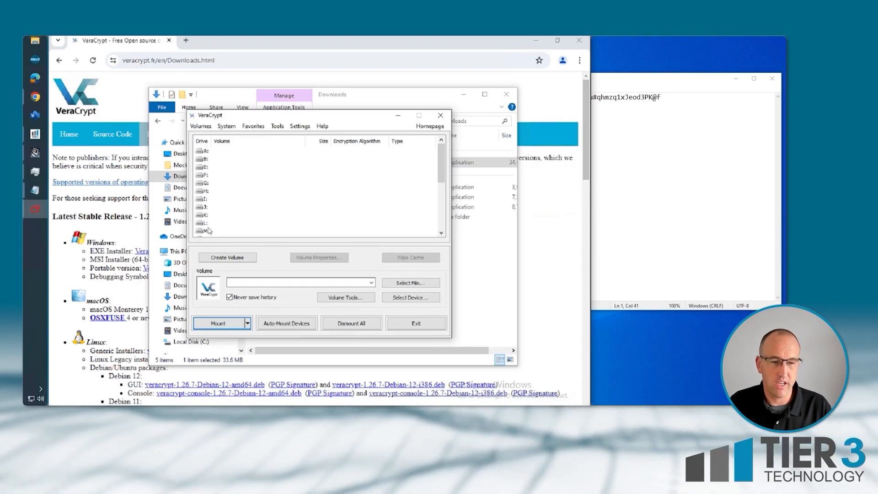
scroll(240, 202, "down", 5)
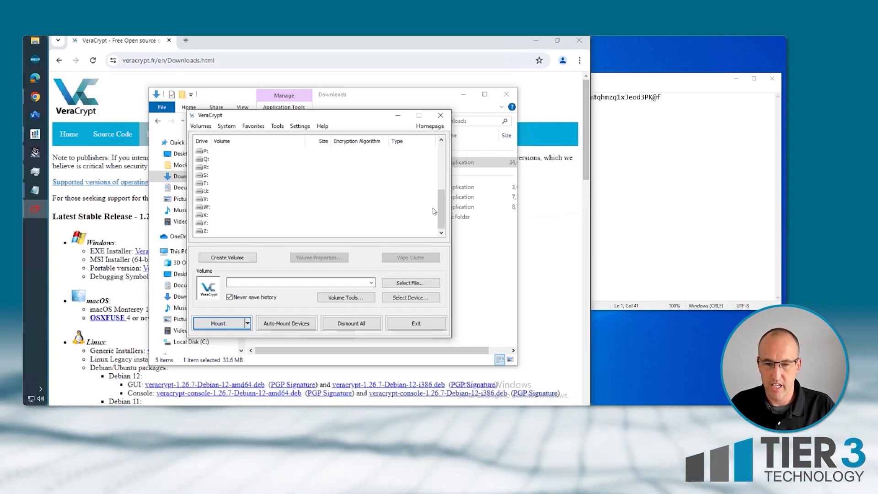
left_click(204, 232)
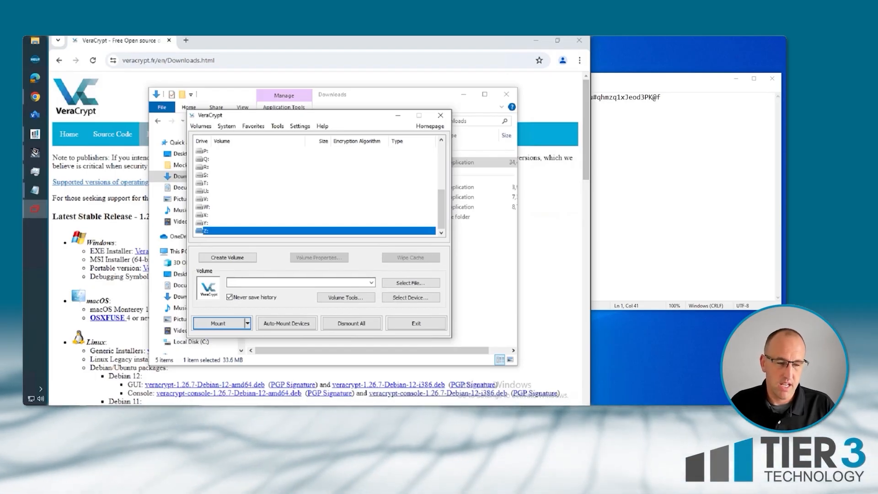
- Create a folder named Veracrypt inside Mock_OneDrive_Folder, open it, and close the file window
left_click(161, 174)
left_click(210, 166)
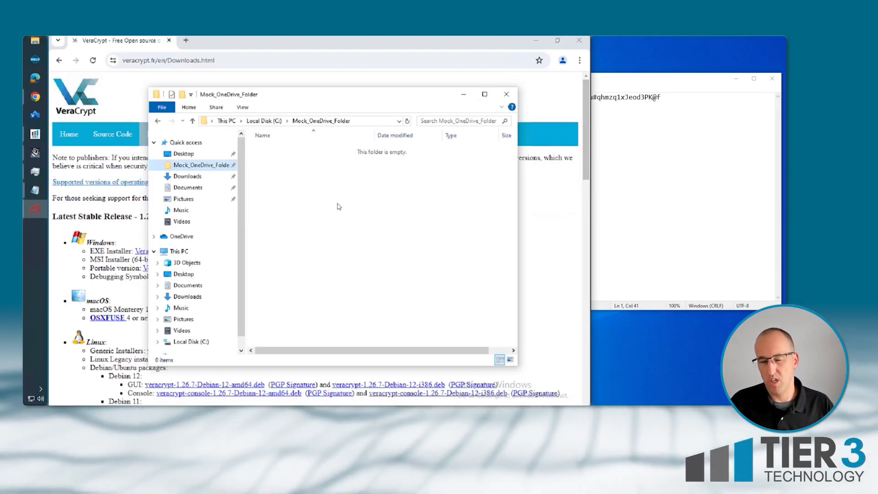
right_click(315, 199)
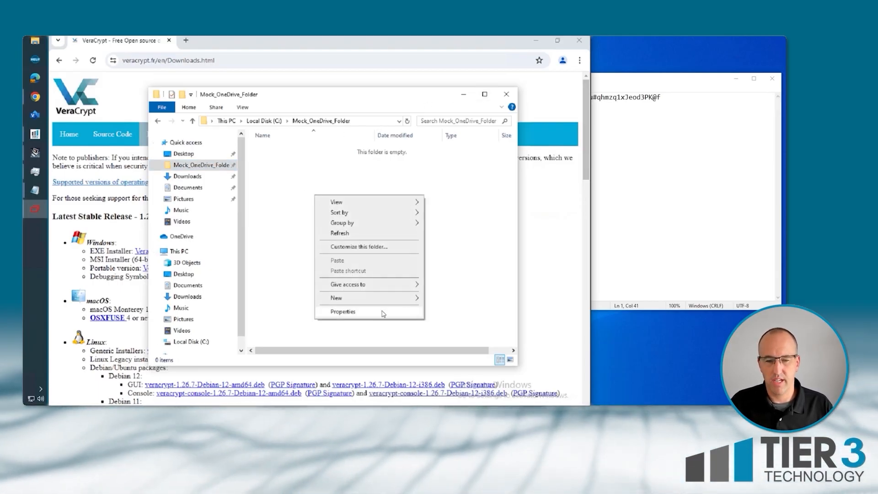
mouse_move(418, 299)
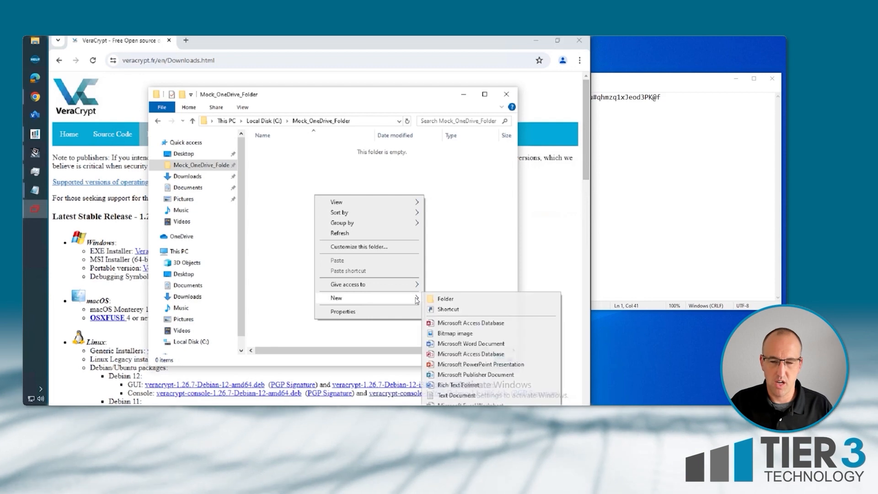
left_click(446, 300)
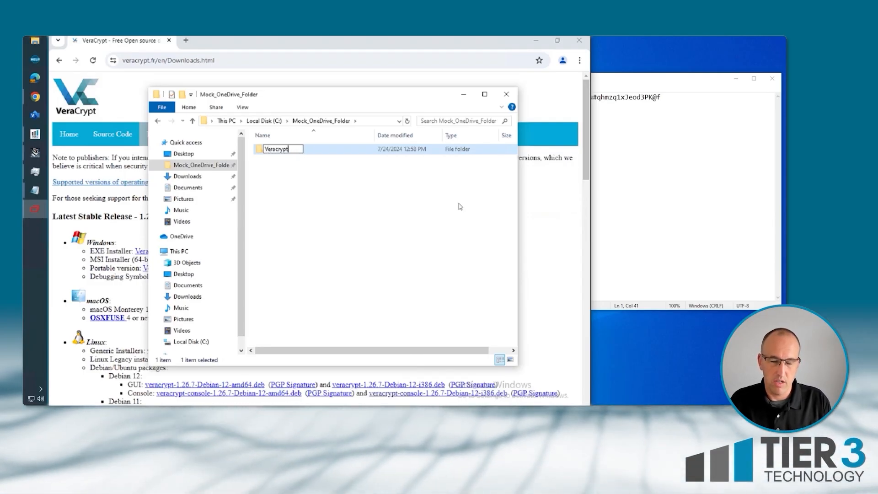
double_click(276, 149)
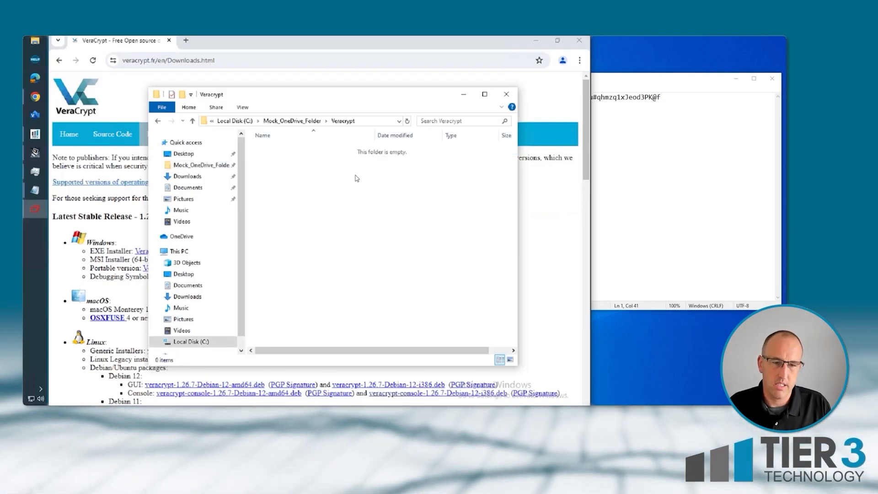
left_click(508, 94)
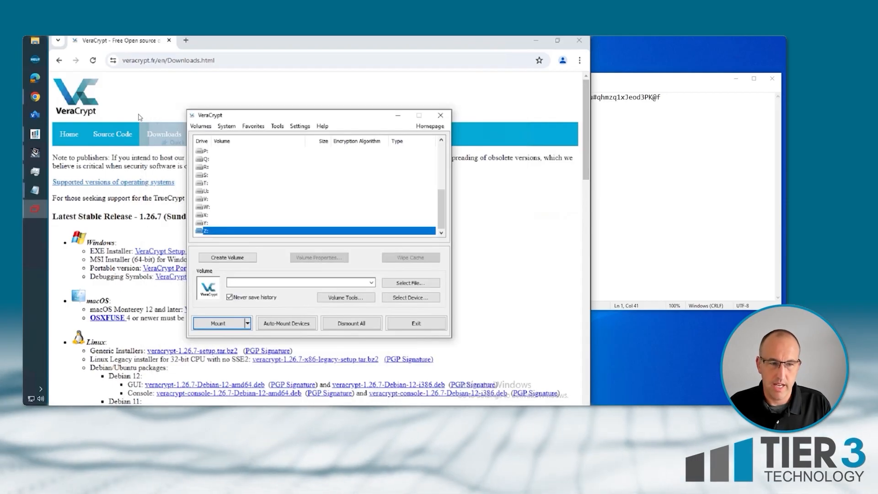
- Minimize the browser and compare VeraCrypt's available drive letters with the drives listed under This PC
left_click(536, 42)
scroll(228, 218, "up", 5)
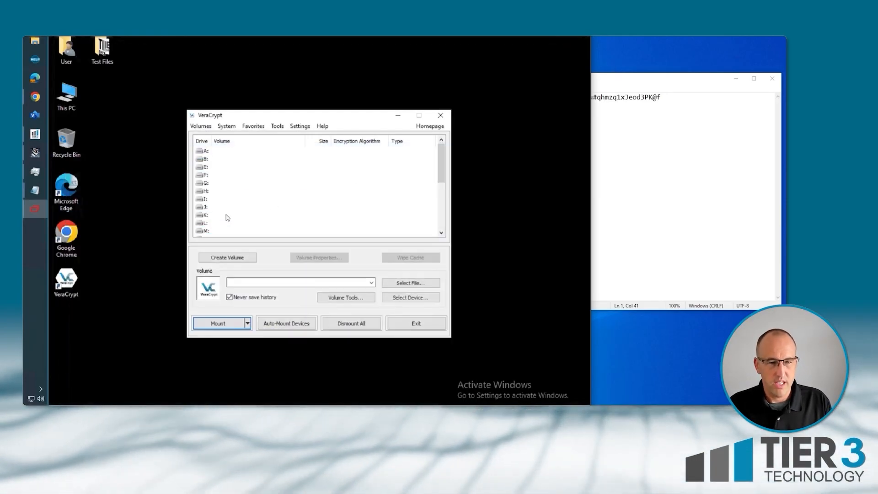
left_click(212, 170)
scroll(212, 170, "down", 5)
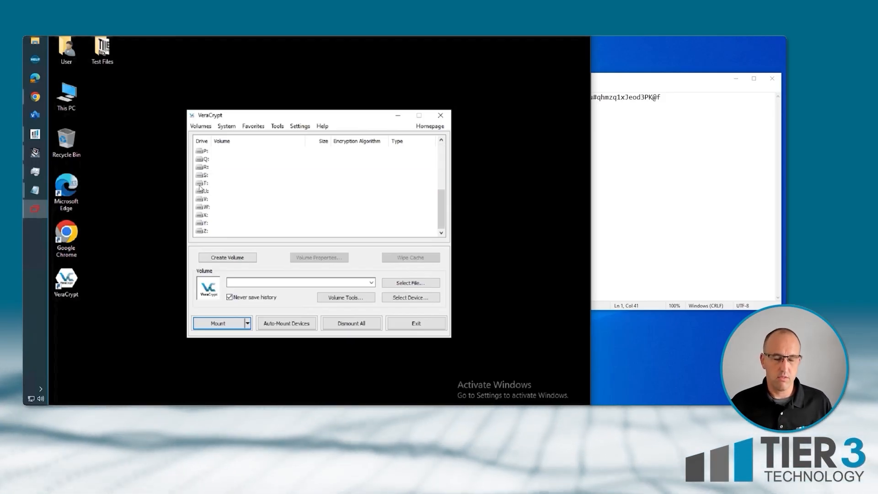
double_click(65, 101)
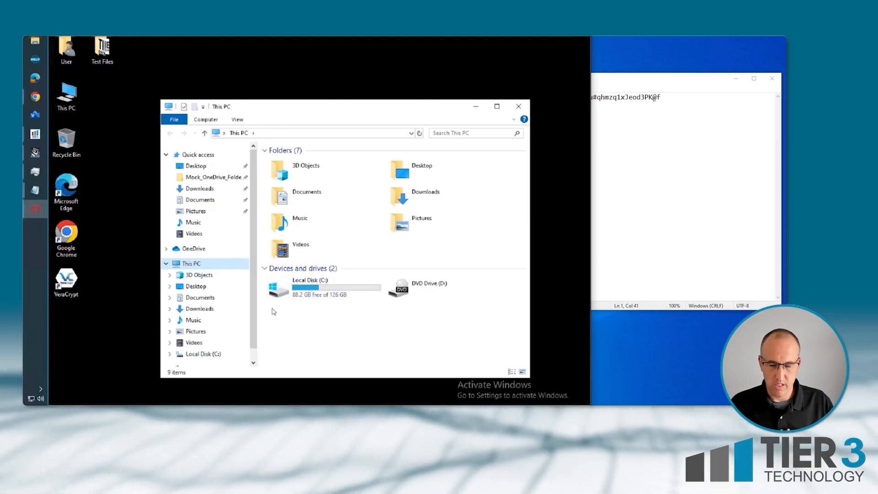
left_click(301, 318)
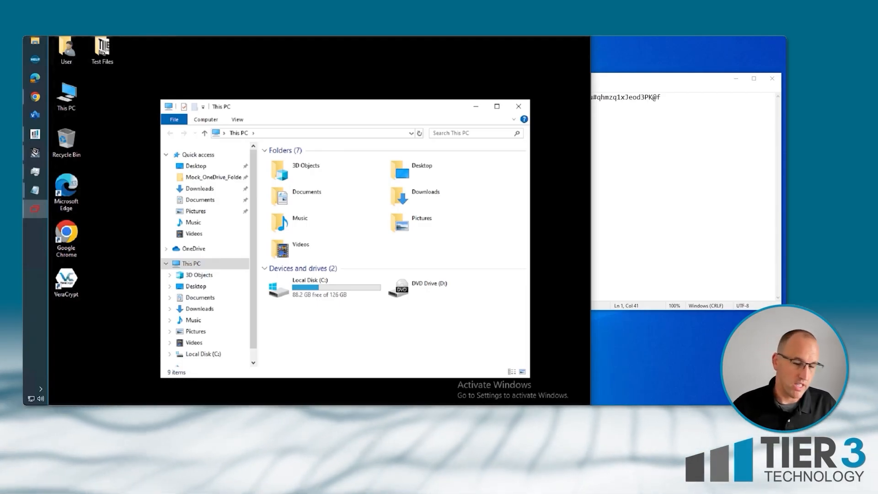
left_click(231, 411)
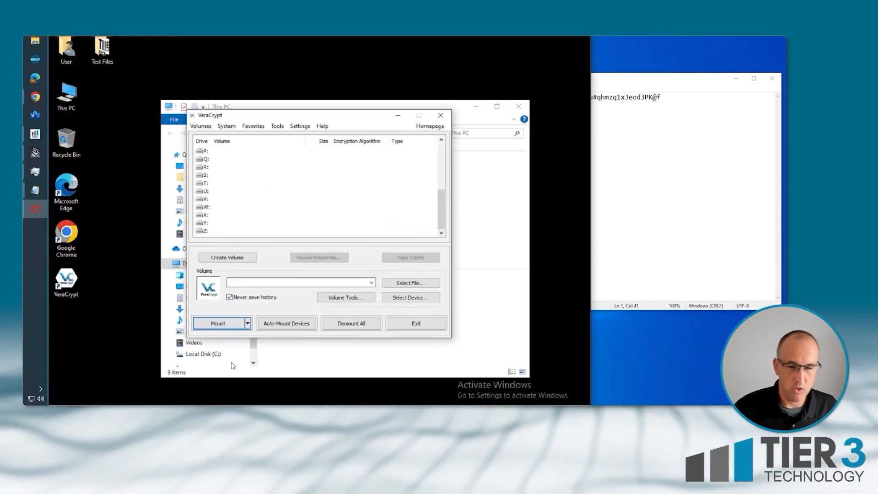
- Select drive Z: and start creating a volume as an encrypted file container of the standard VeraCrypt type
left_click(204, 231)
left_click(228, 259)
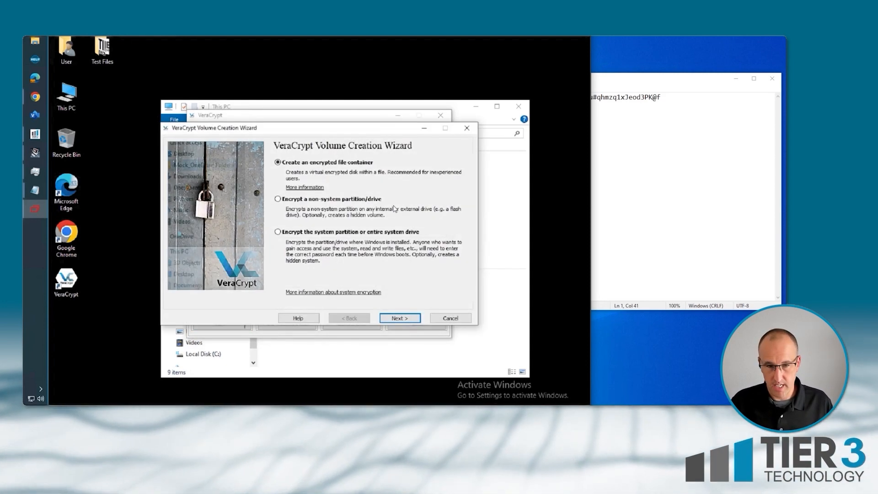
left_click(406, 319)
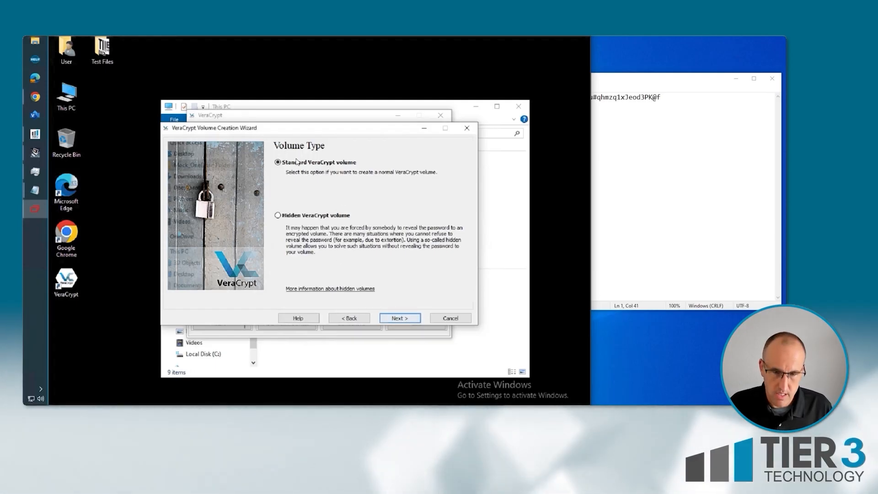
left_click(402, 320)
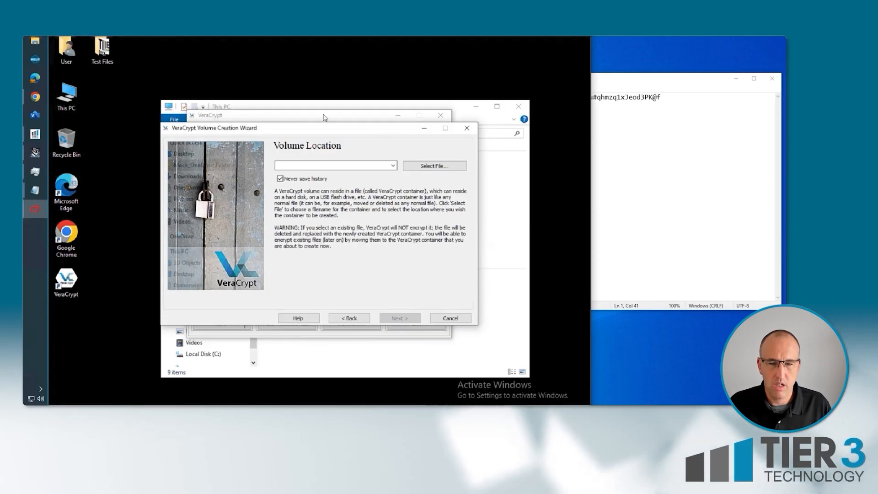
- Browse for the container's location and open the Veracrypt folder inside Mock_OneDrive_Folder
left_click(436, 167)
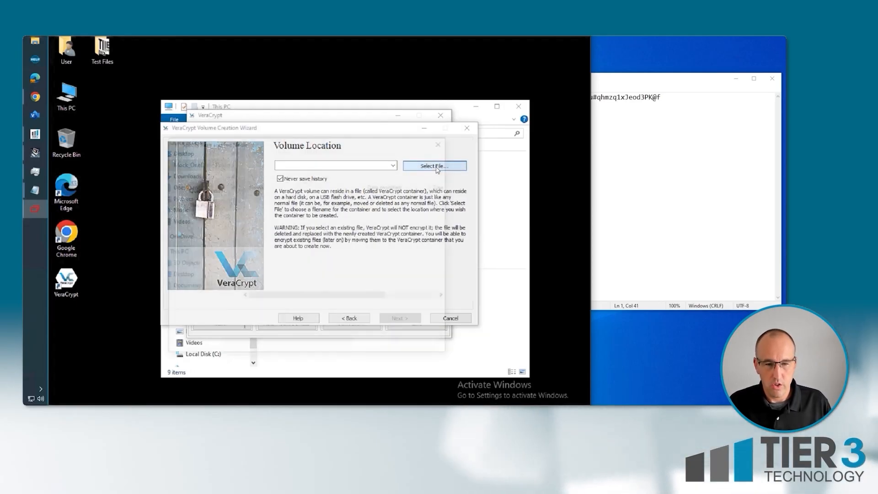
scroll(199, 229, "up", 2)
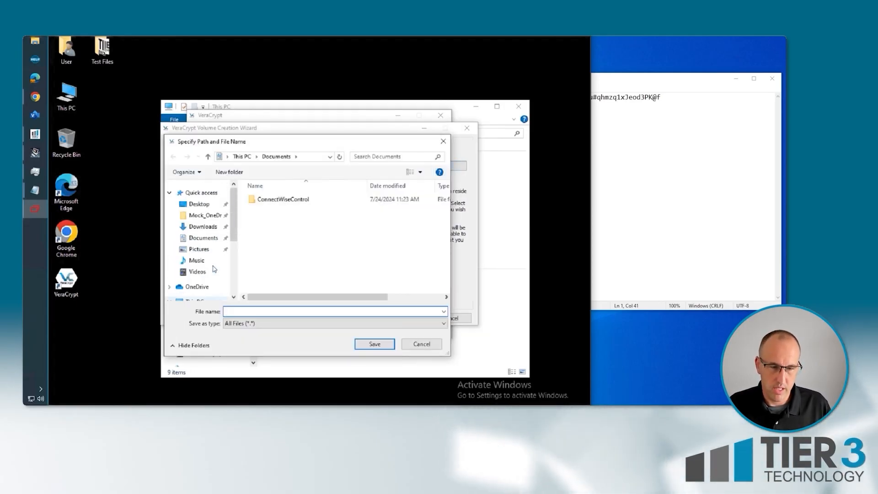
left_click(204, 216)
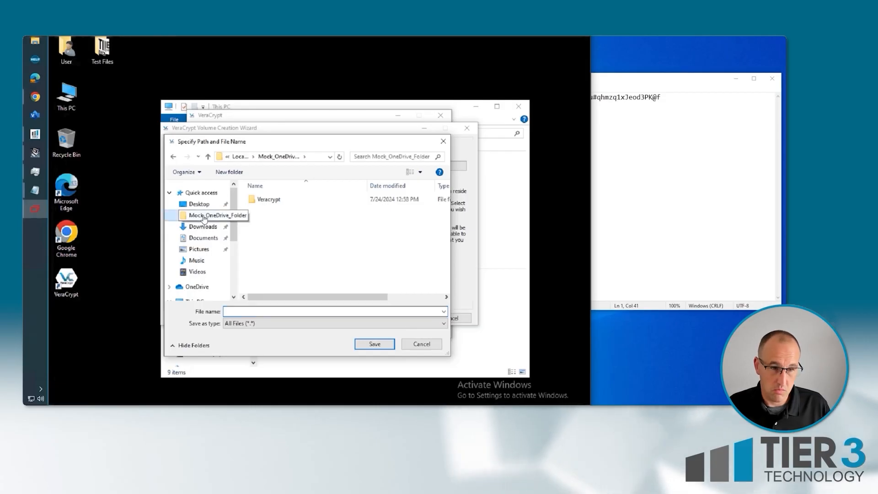
double_click(265, 201)
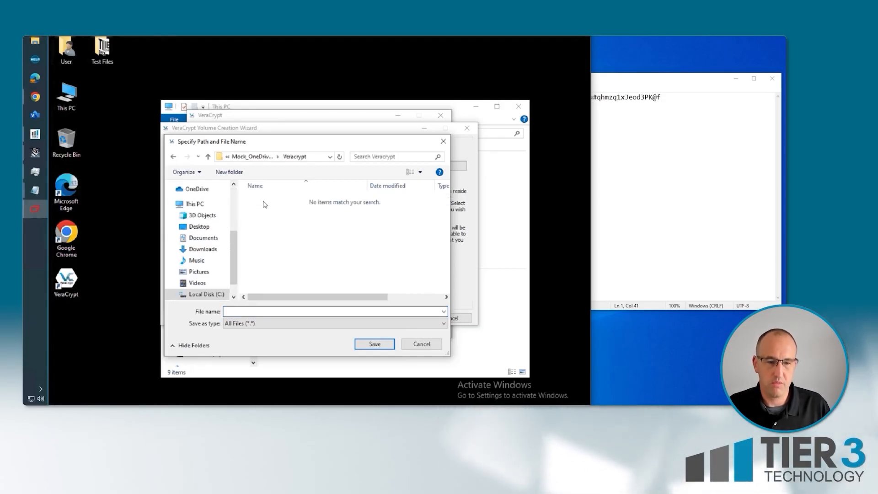
- Name the container file MySpecialFile-Encrypted, save the selection, and accept the volume location
left_click(237, 311)
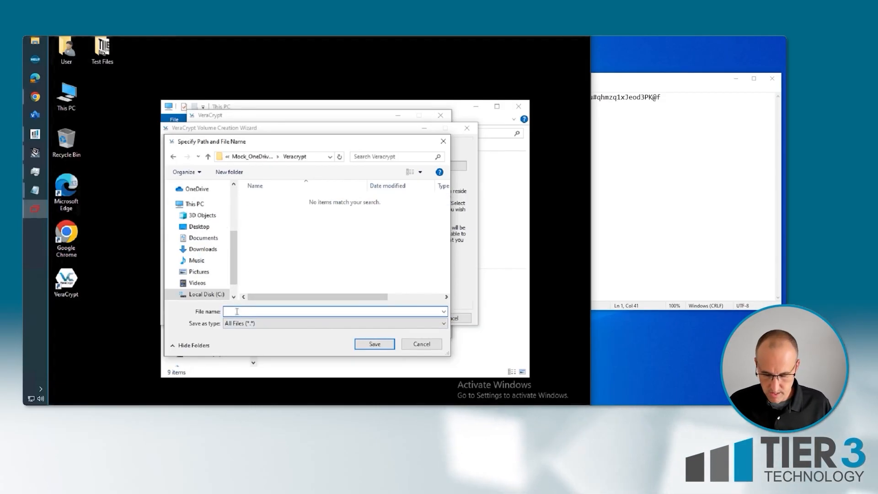
type("My")
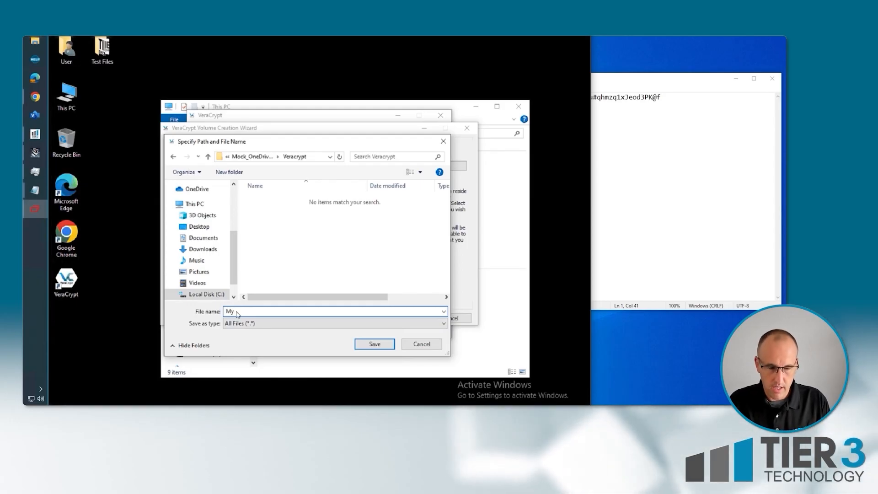
type("SpecialF")
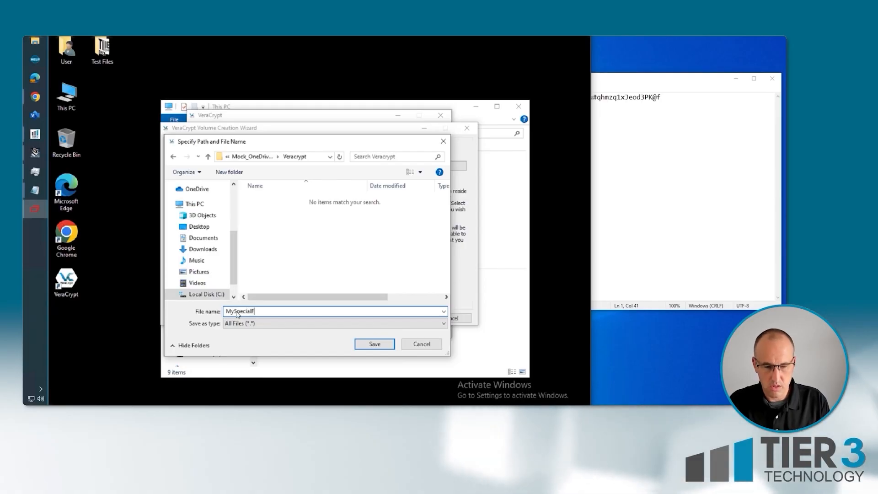
type("ole")
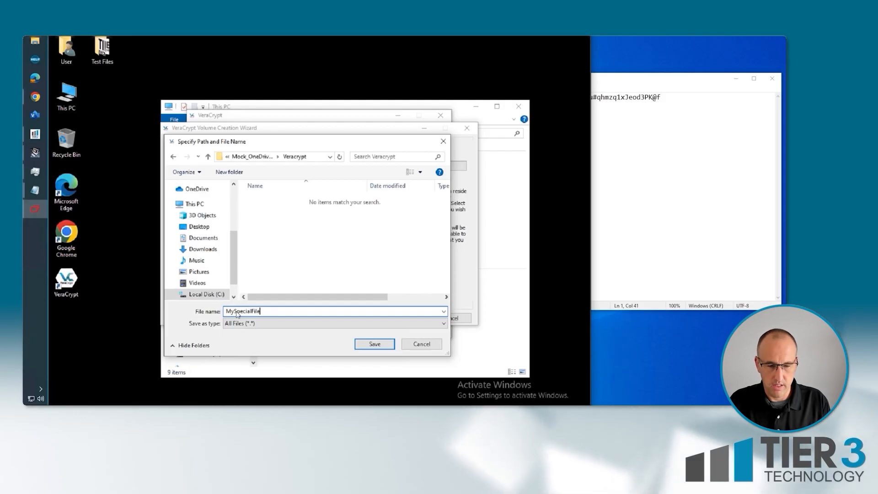
type("-Encrypted")
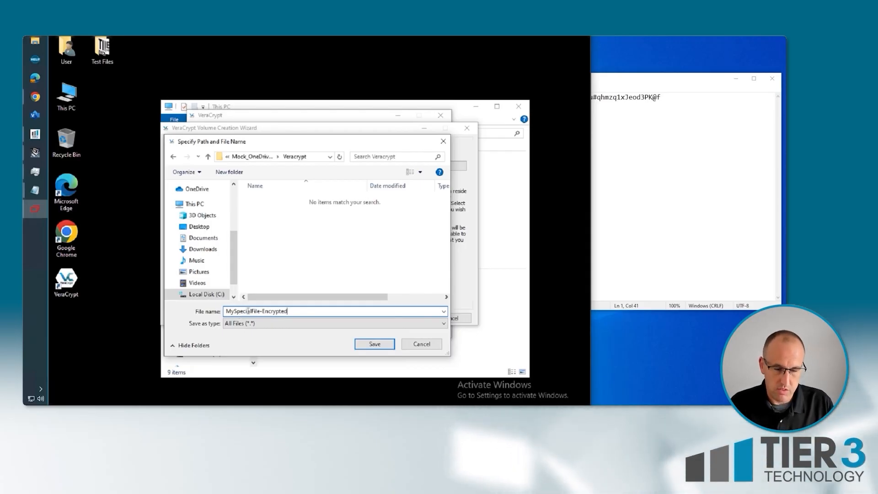
key("super")
left_click_drag(393, 314, 209, 314)
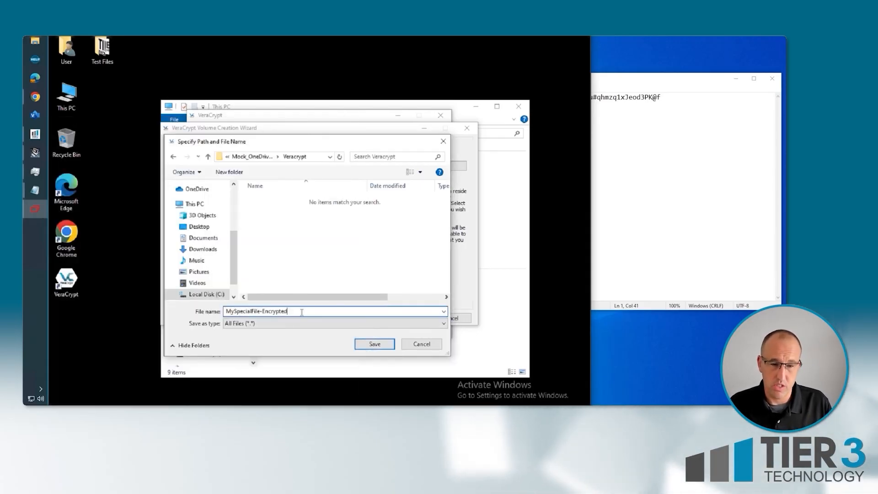
left_click(375, 344)
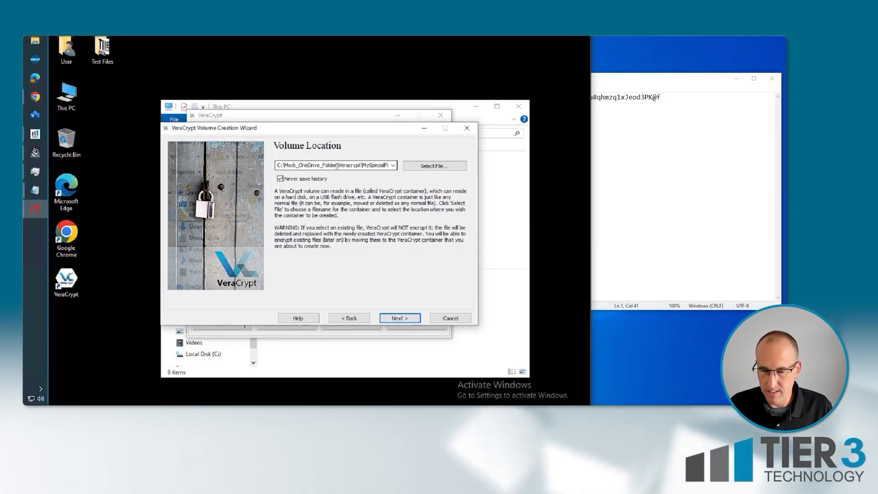
left_click(398, 318)
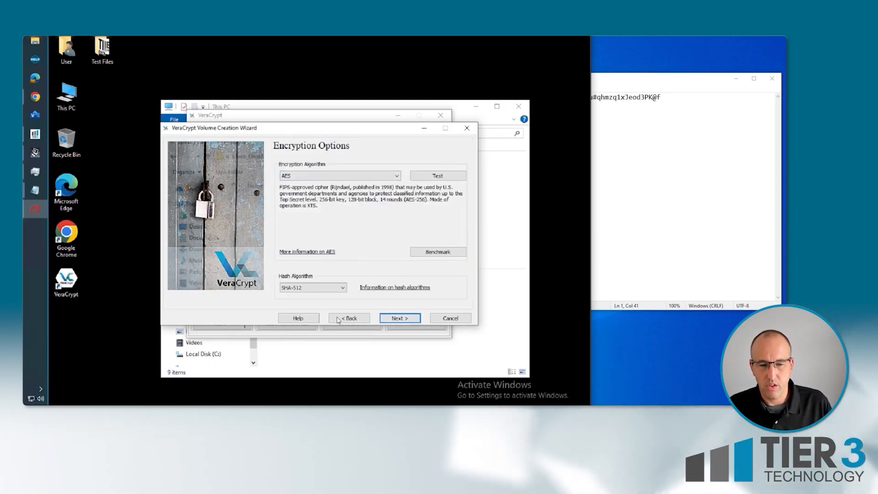
- Accept AES encryption with the SHA-512 hash and set the volume size to 10 MB
left_click(413, 320)
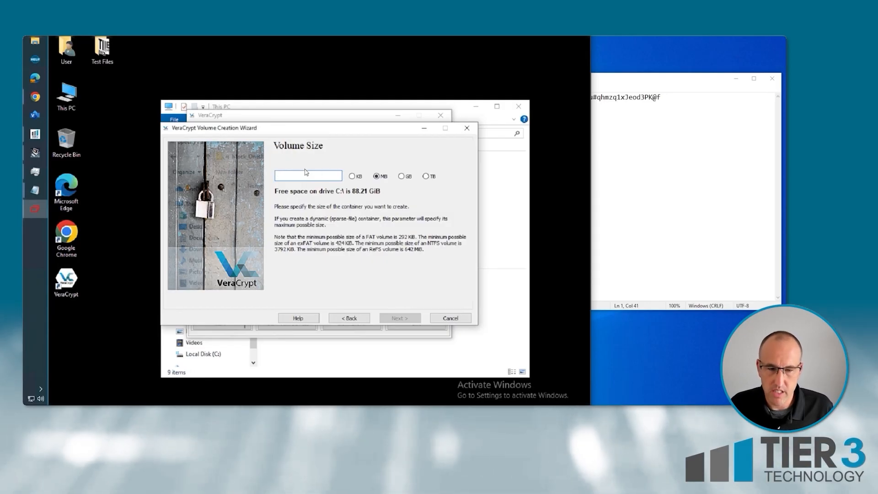
type("10")
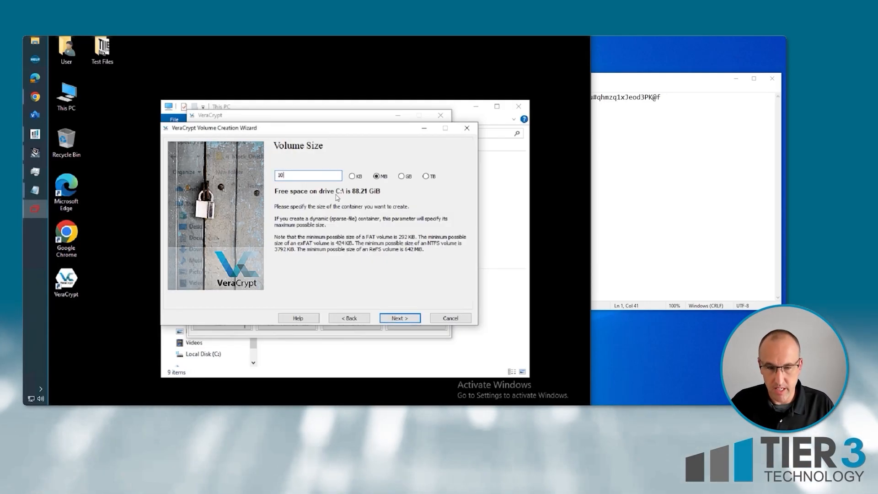
left_click(399, 318)
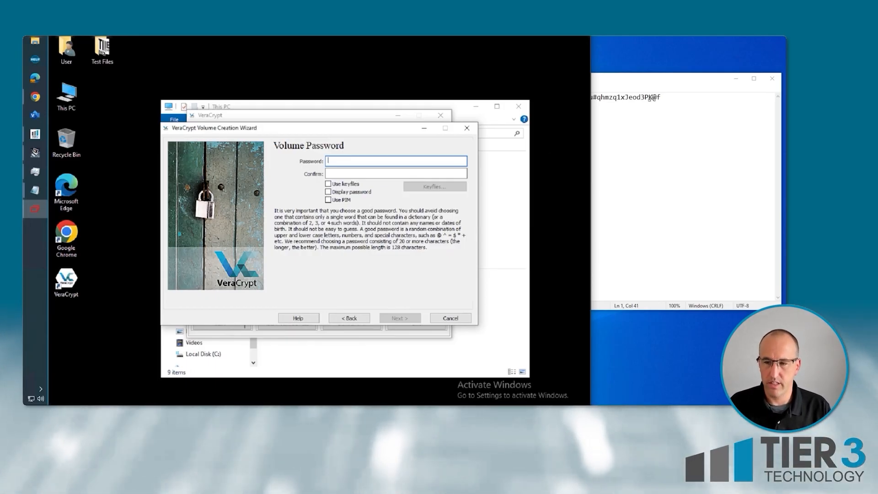
- Copy the prepared password from the Notepad note, enter it as the volume password and its confirmation, and continue
left_click(676, 115)
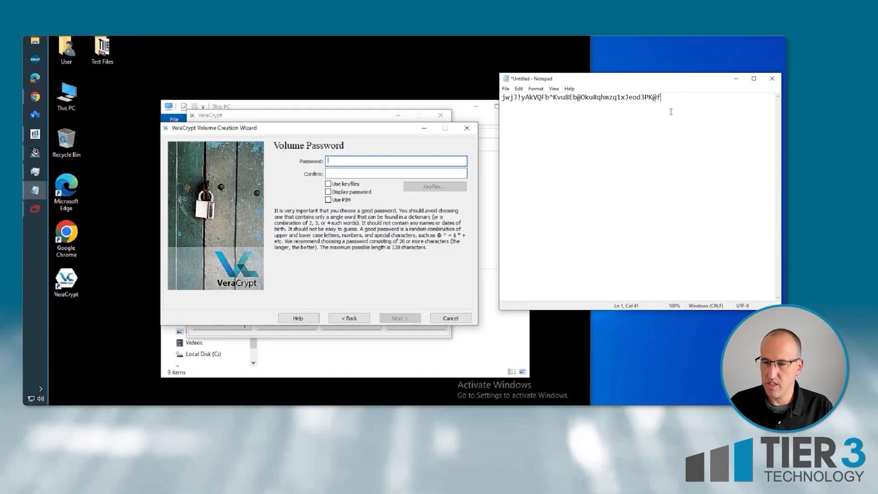
left_click_drag(661, 97, 454, 88)
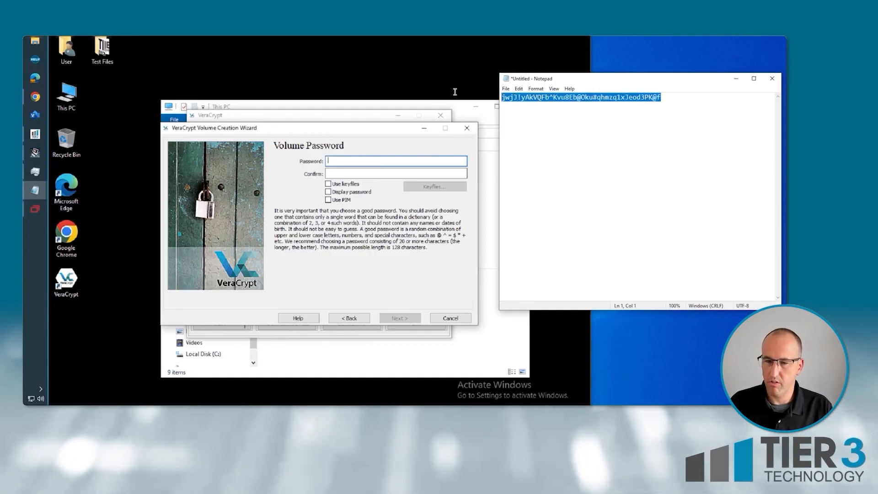
right_click(525, 98)
left_click(542, 123)
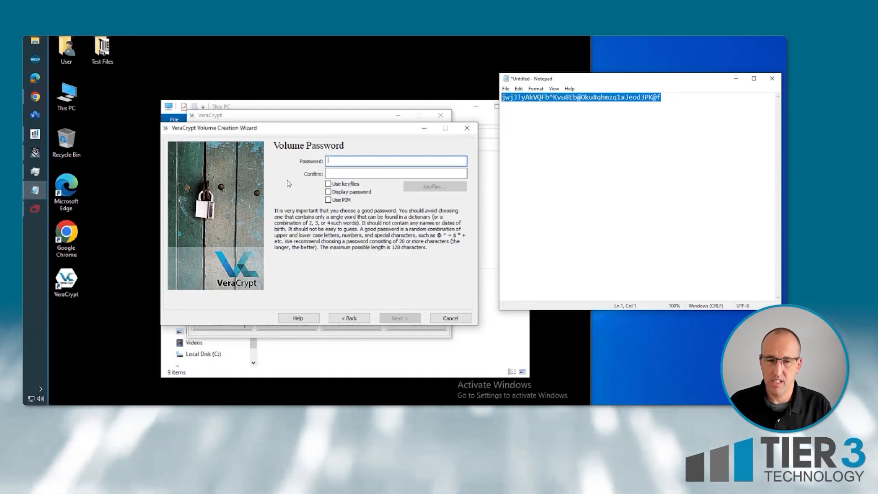
left_click(341, 161)
left_click(340, 173)
key("ctrl+v")
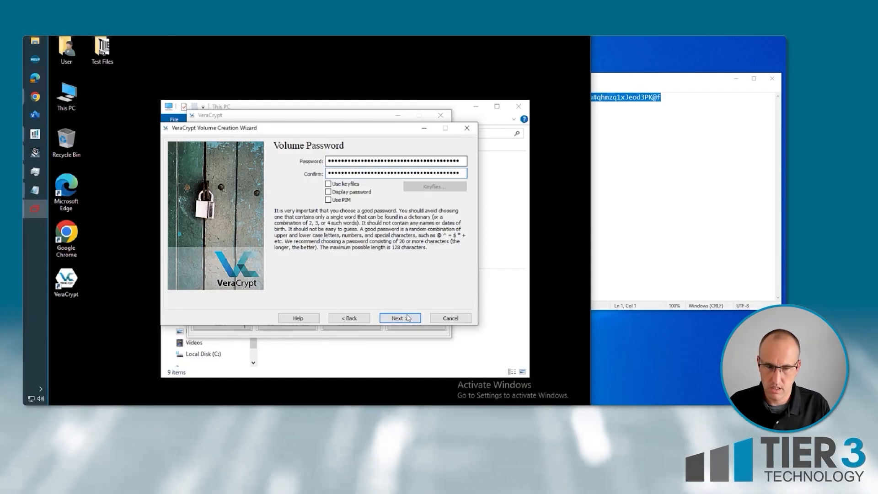
left_click(408, 317)
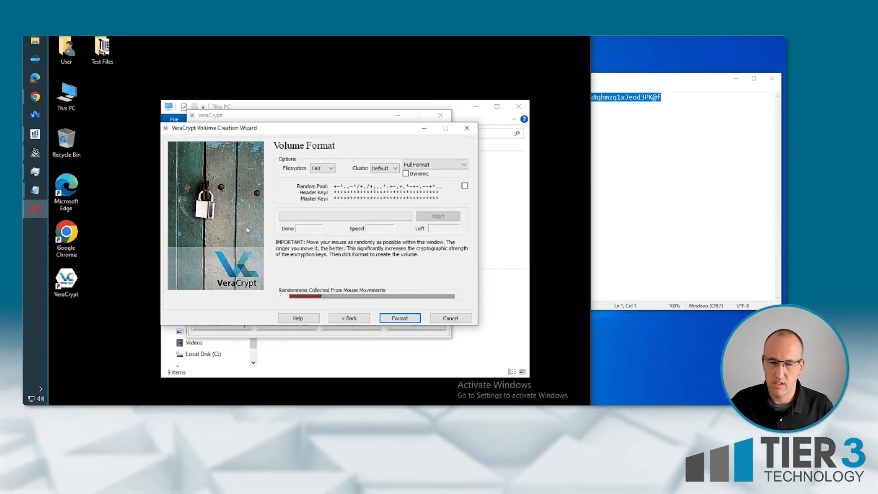
- Format the volume as FAT with the default cluster and full format, and exit the creation wizard
left_click(405, 318)
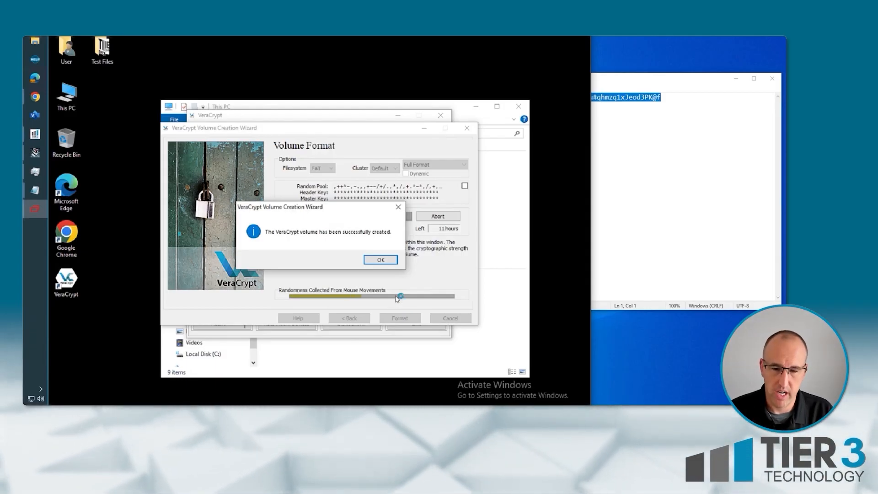
left_click(375, 261)
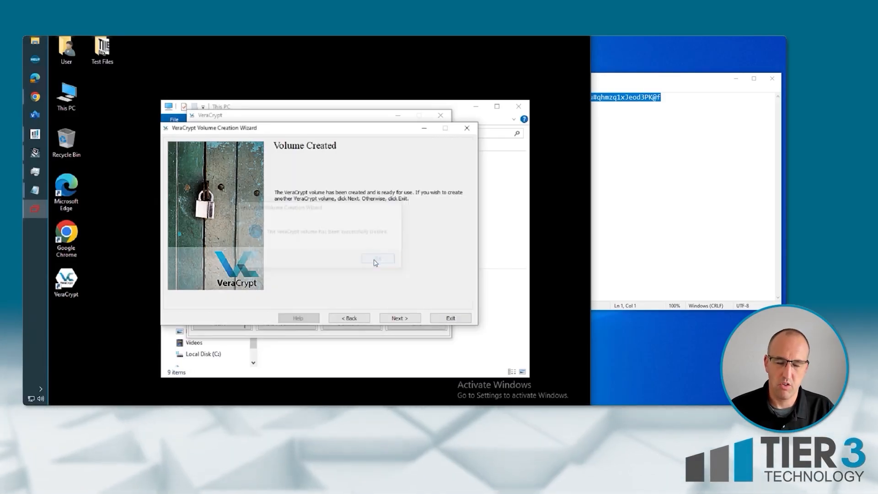
left_click(453, 319)
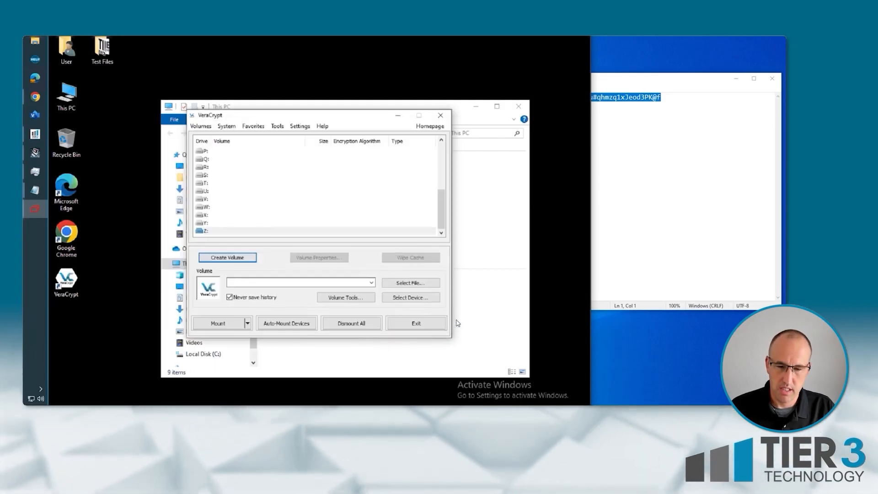
- Select drive Z: and choose MySpecialFile-Encrypted from Mock_OneDrive_Folder's Veracrypt folder as the volume file
left_click(200, 231)
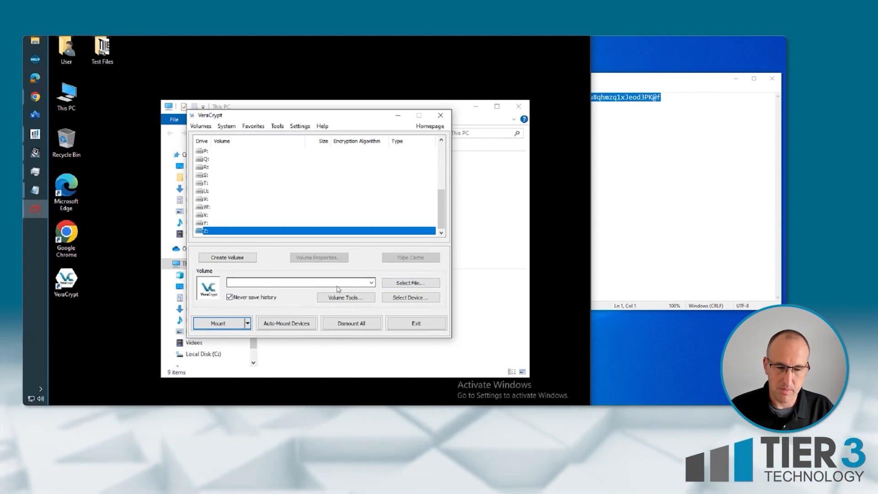
left_click(409, 286)
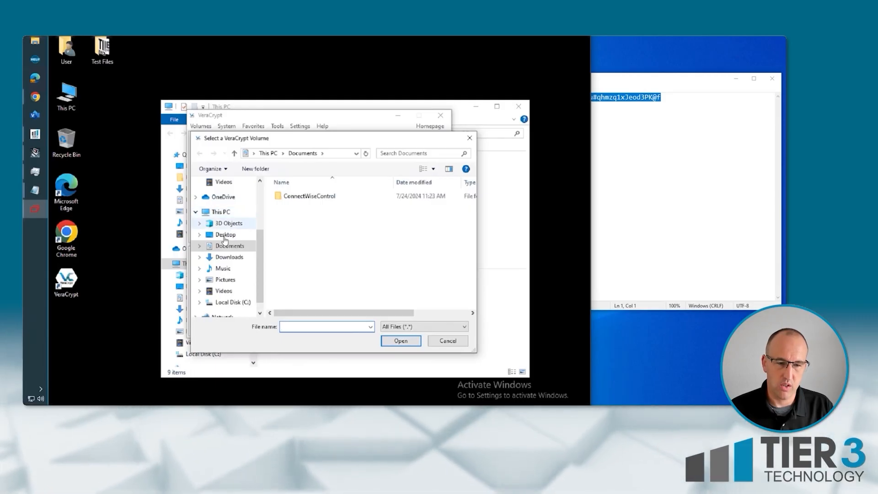
scroll(225, 223, "up", 3)
left_click(228, 212)
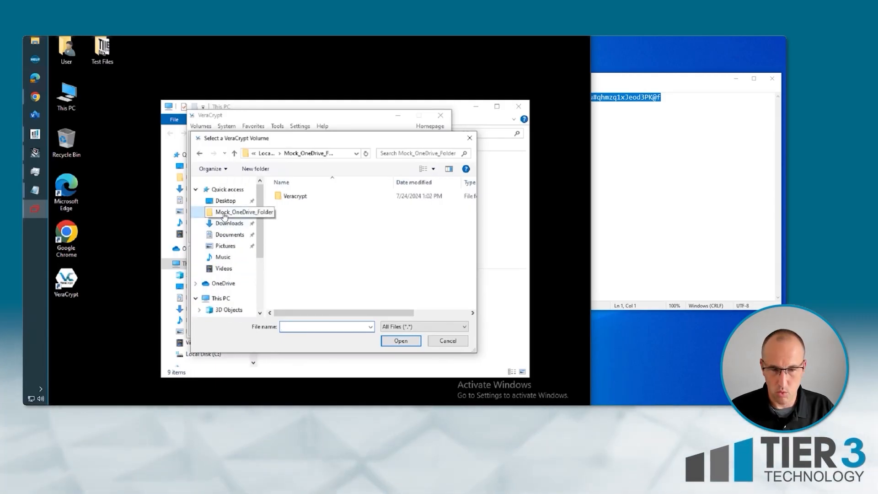
double_click(291, 198)
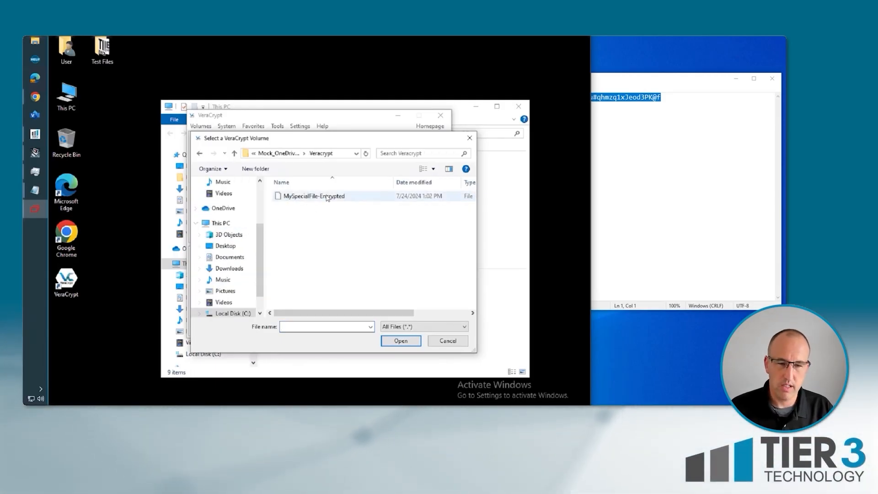
double_click(328, 198)
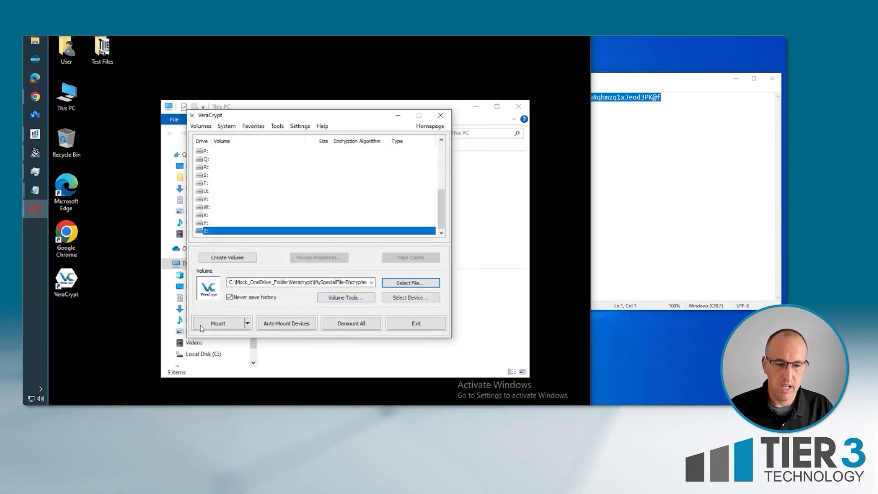
- Mount the selected volume on drive Z: using the volume password copied from the Notepad note
left_click(230, 328)
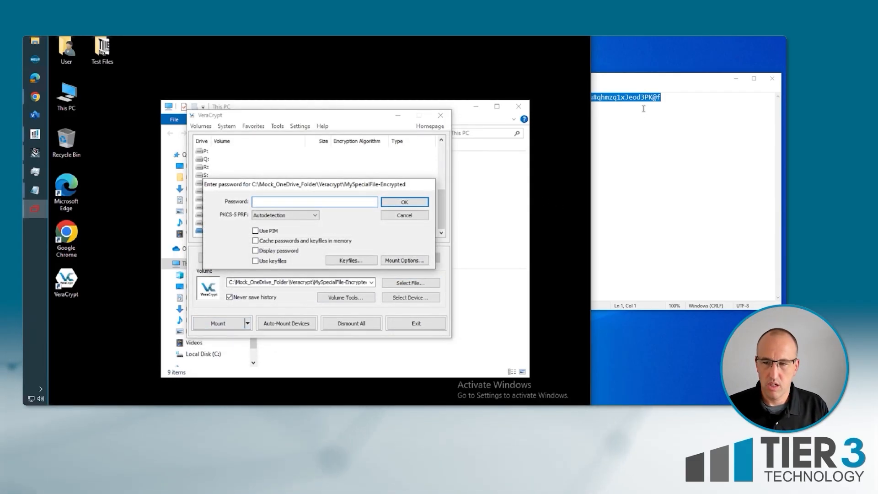
right_click(625, 94)
left_click(641, 121)
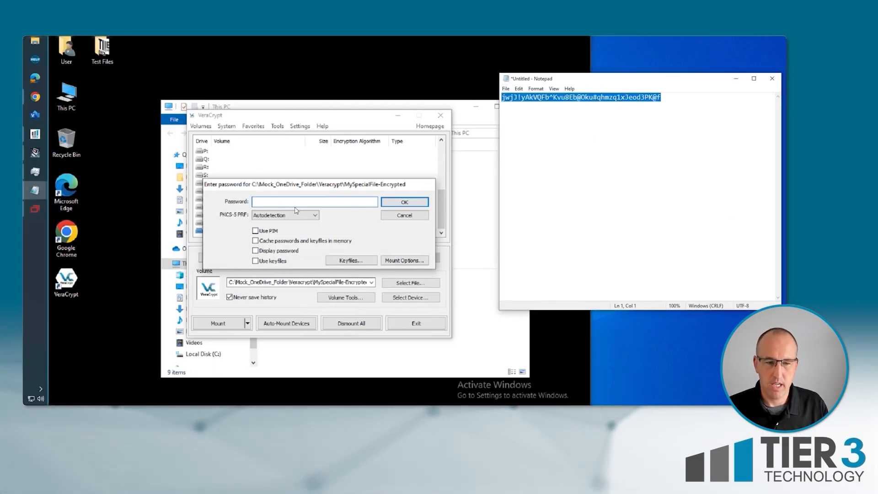
left_click(295, 204)
key("ctrl+v")
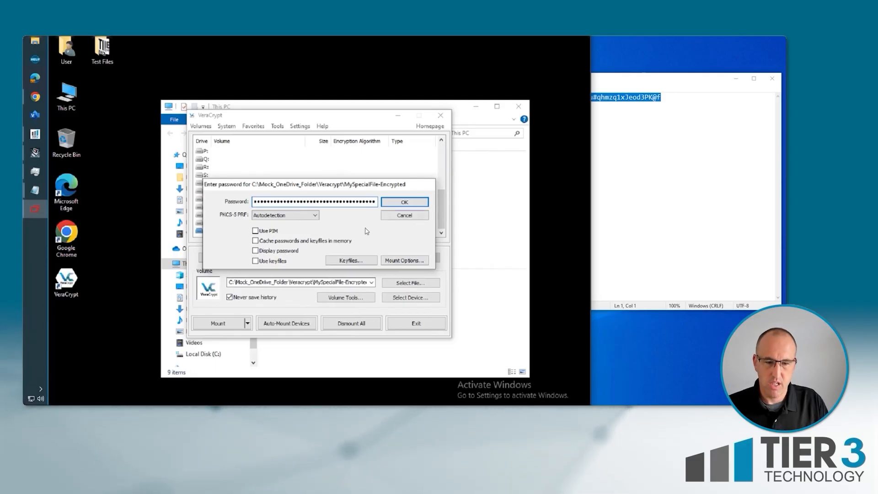
left_click(416, 206)
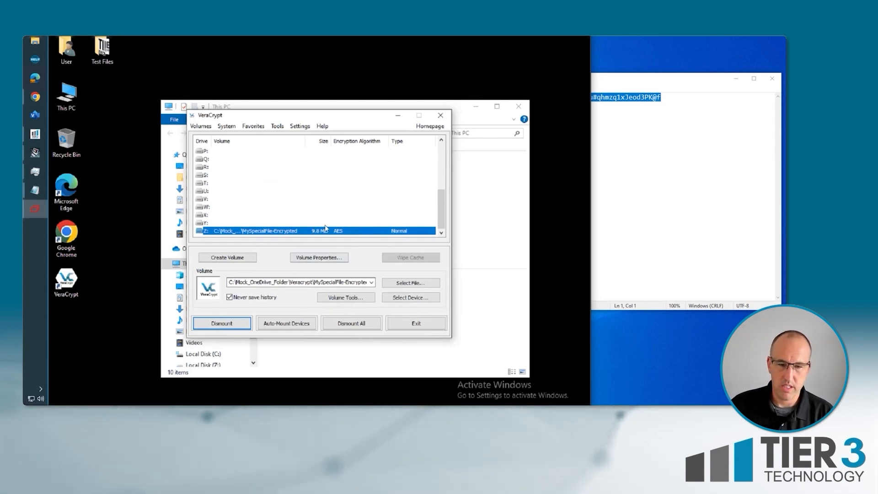
- Minimize VeraCrypt, inspect the mounted Local Disk (Z:) under This PC, and open Mock_OneDrive_Folder
left_click(399, 117)
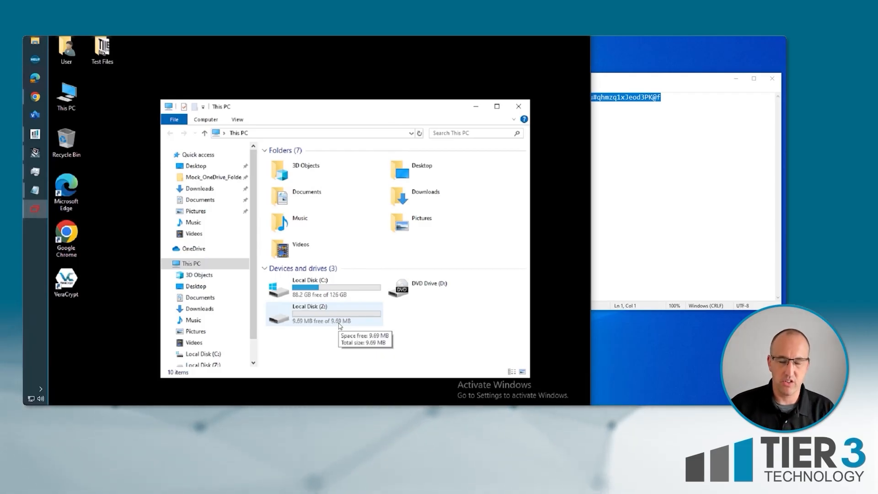
double_click(310, 319)
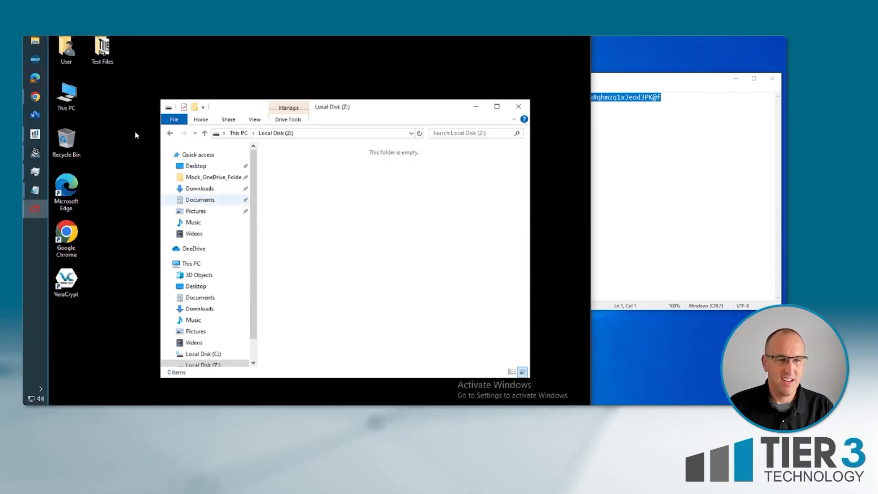
left_click(200, 179)
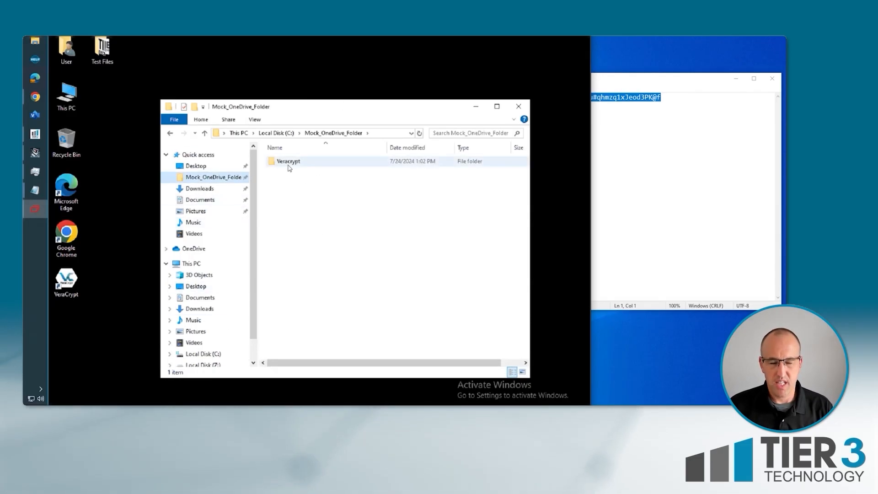
- Inspect the properties of MySpecialFile-Encrypted in the Veracrypt folder, close them and return to Mock_OneDrive_Folder
double_click(289, 164)
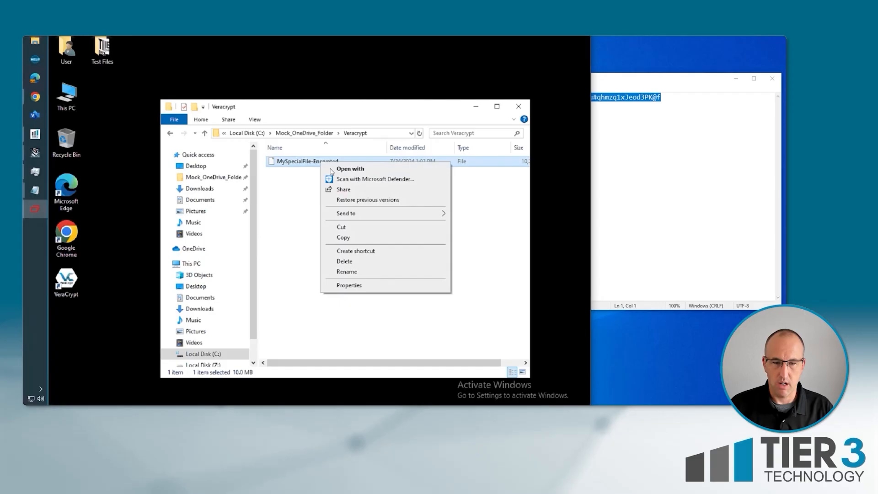
left_click(361, 285)
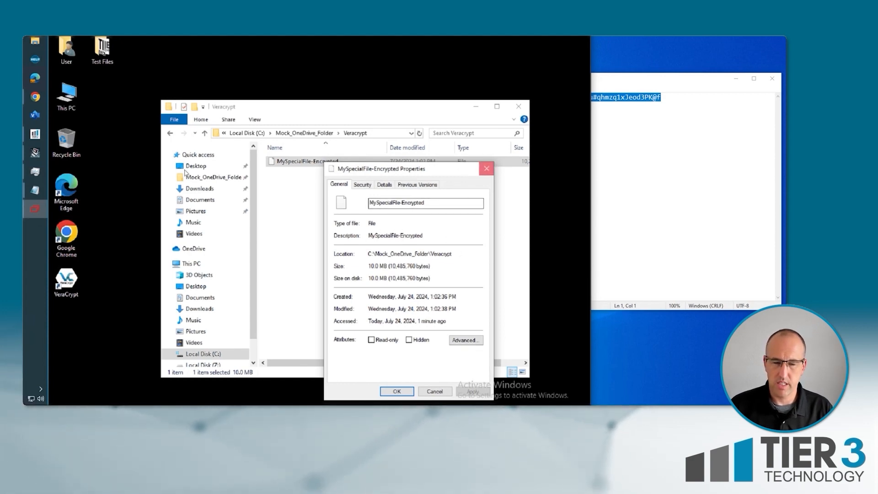
left_click(487, 169)
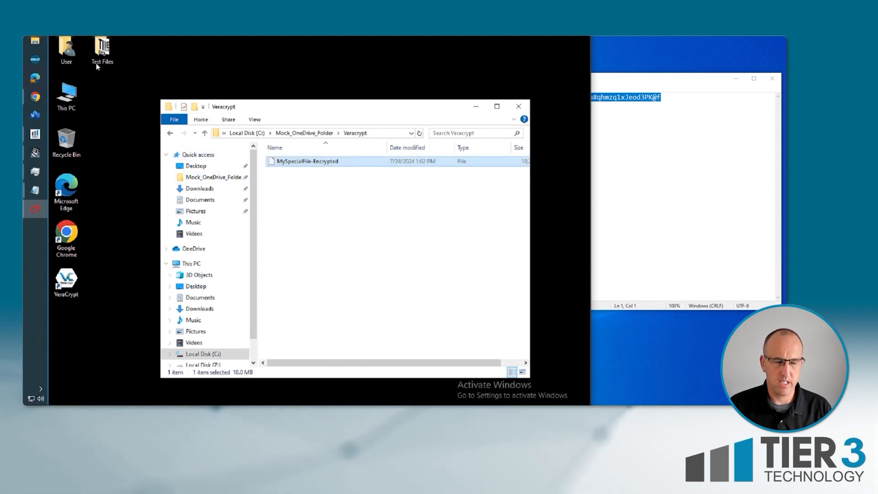
left_click(169, 133)
left_click(211, 177)
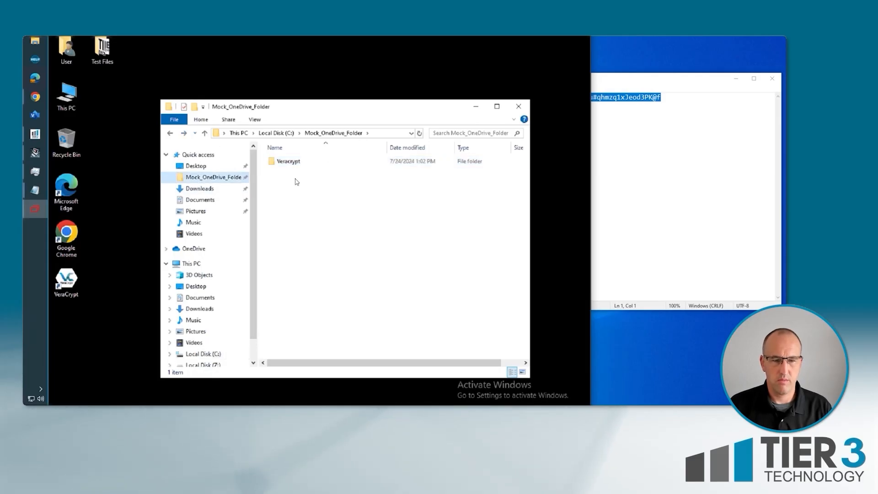
- Copy the Test Files folder and the Google Chrome shortcut from the desktop onto Local Disk (Z:), checking the copied folder's contents
left_click(209, 365)
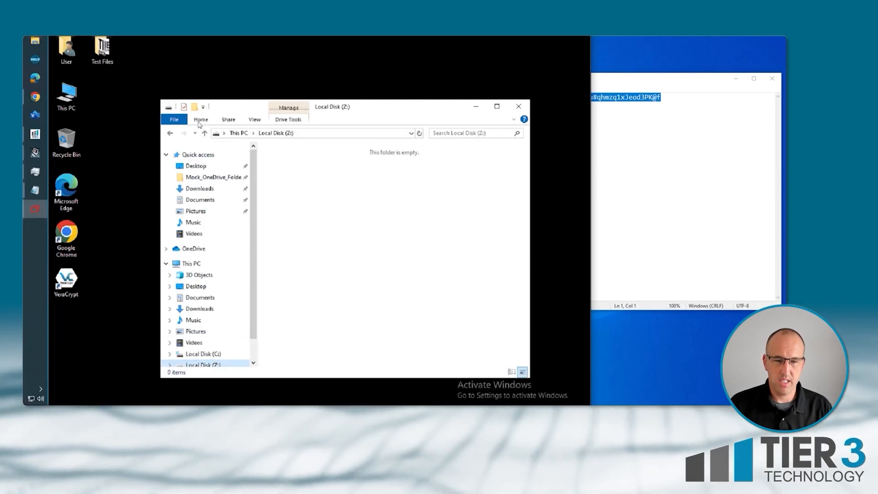
left_click(108, 53)
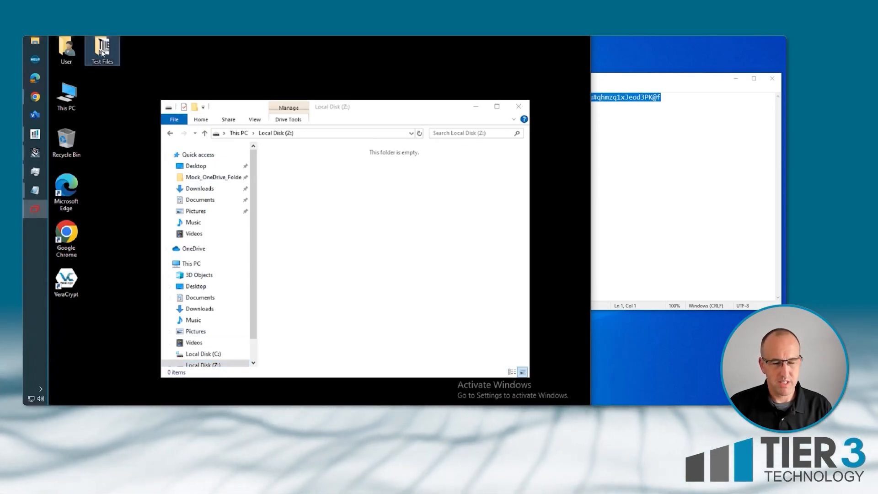
left_click_drag(315, 193, 302, 179)
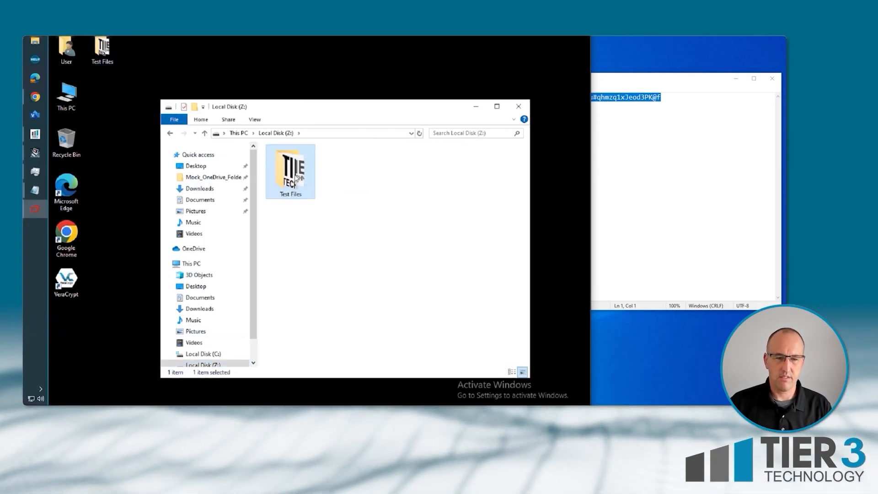
double_click(290, 171)
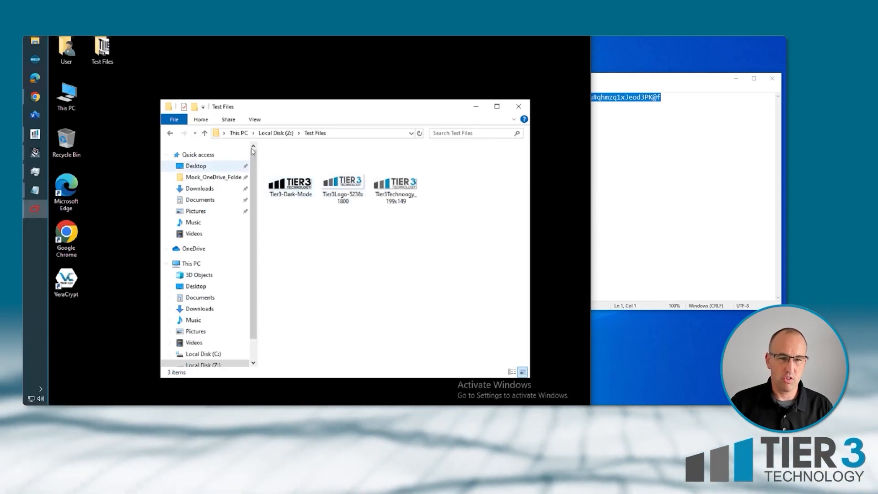
left_click(170, 133)
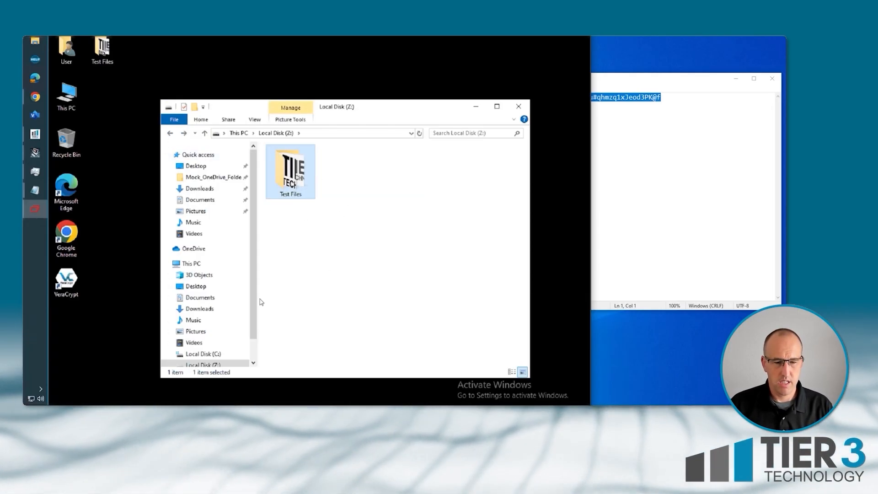
left_click_drag(65, 233, 376, 242)
left_click(362, 224)
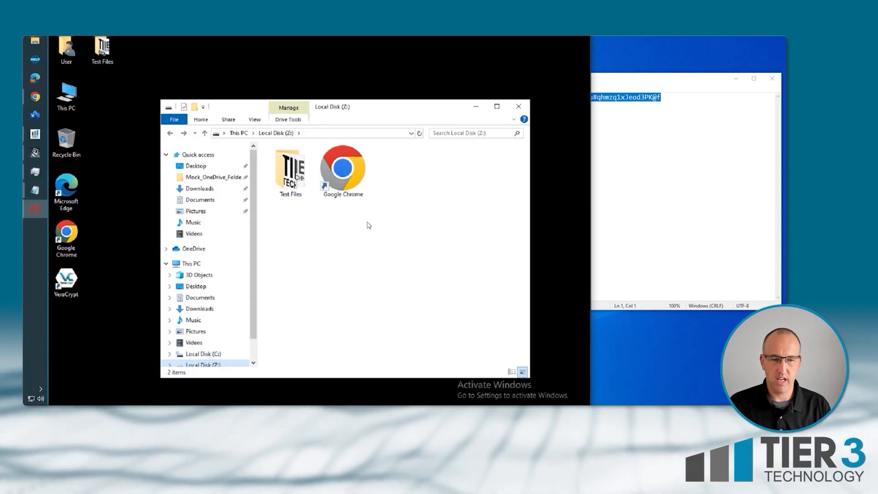
- Leave drive Z: for Local Disk (C:), reopen VeraCrypt and dismount the volume on drive Z:
left_click(204, 354)
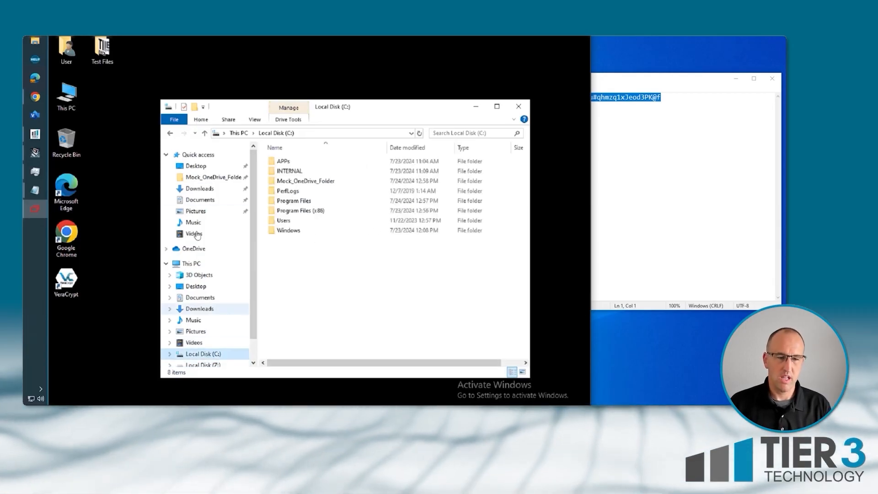
key("super")
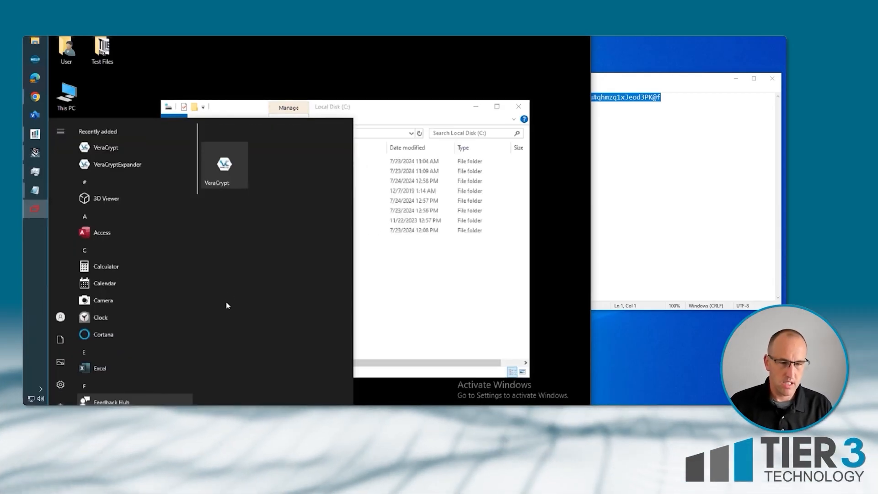
left_click(224, 162)
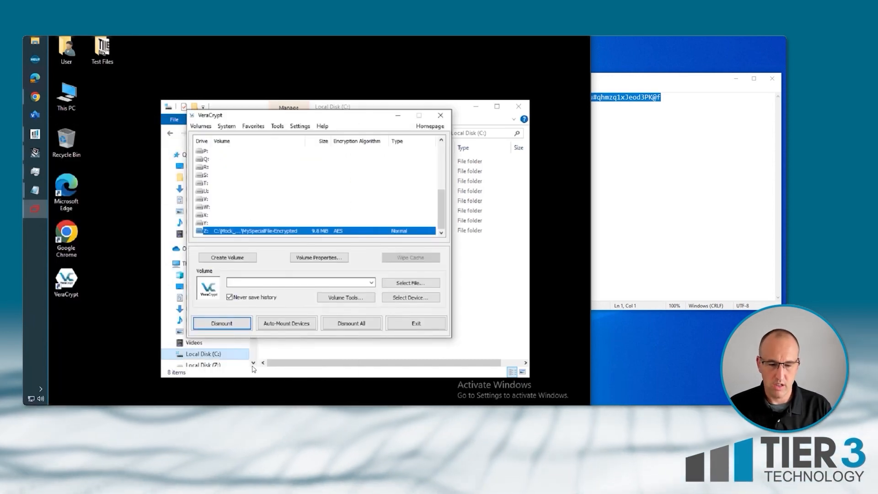
left_click(236, 329)
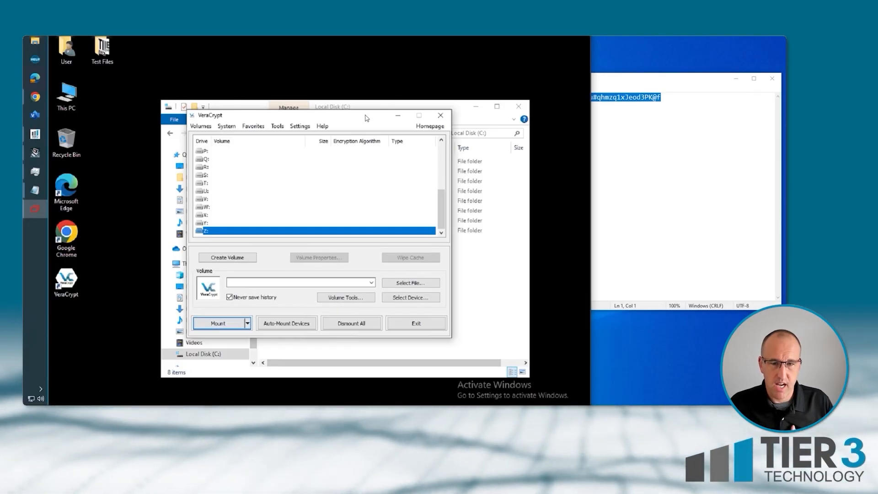
- Move the VeraCrypt window aside and check the drives listed under This PC
left_click_drag(361, 116, 306, 65)
left_click(366, 322)
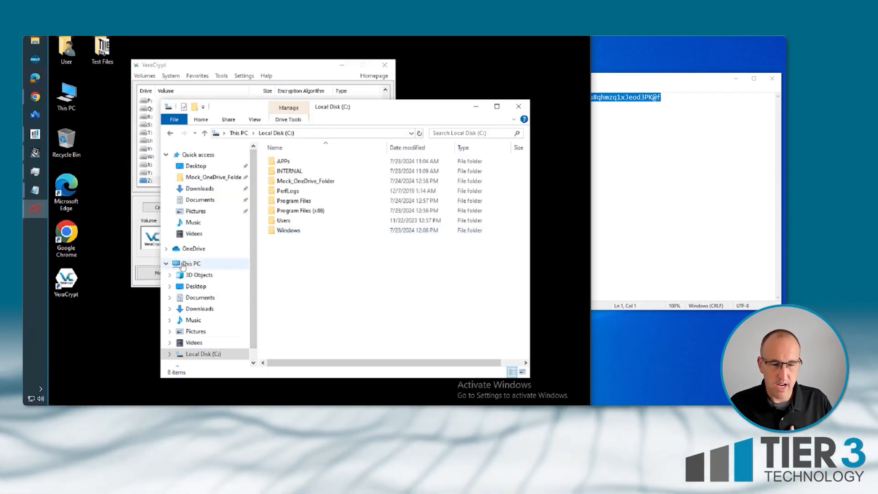
left_click(191, 263)
left_click(333, 339)
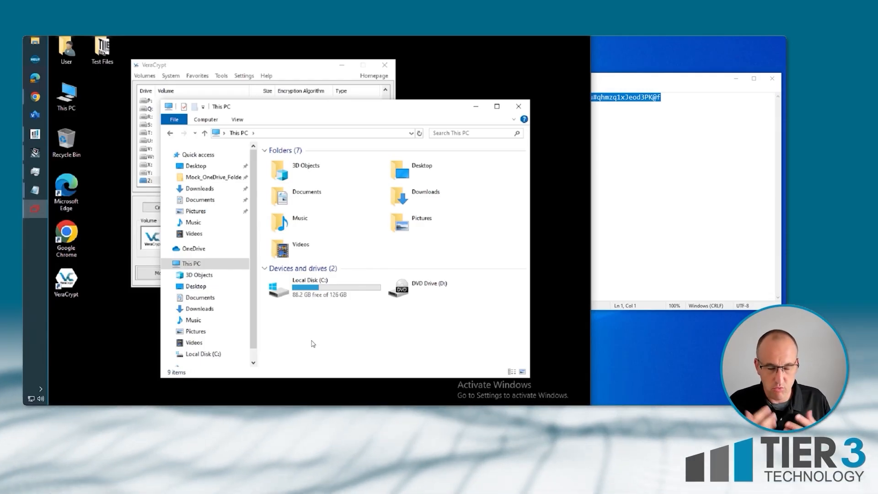
- Return to VeraCrypt and choose MySpecialFile-Encrypted from Mock_OneDrive_Folder's Veracrypt folder as the volume file for drive Z:
left_click(181, 69)
left_click(168, 274)
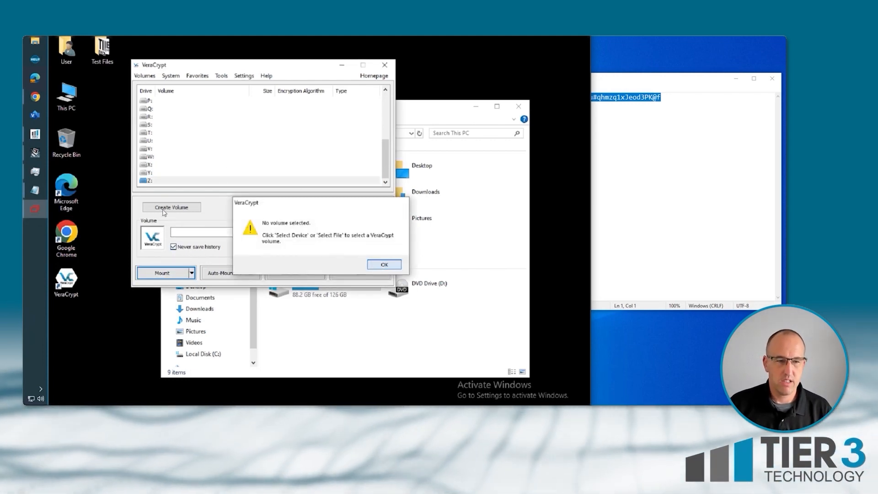
left_click(383, 265)
double_click(247, 181)
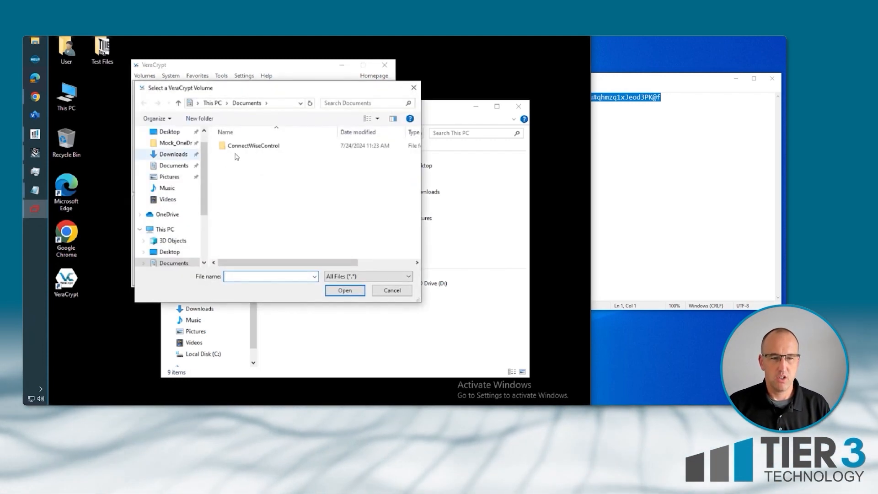
left_click(172, 142)
double_click(247, 147)
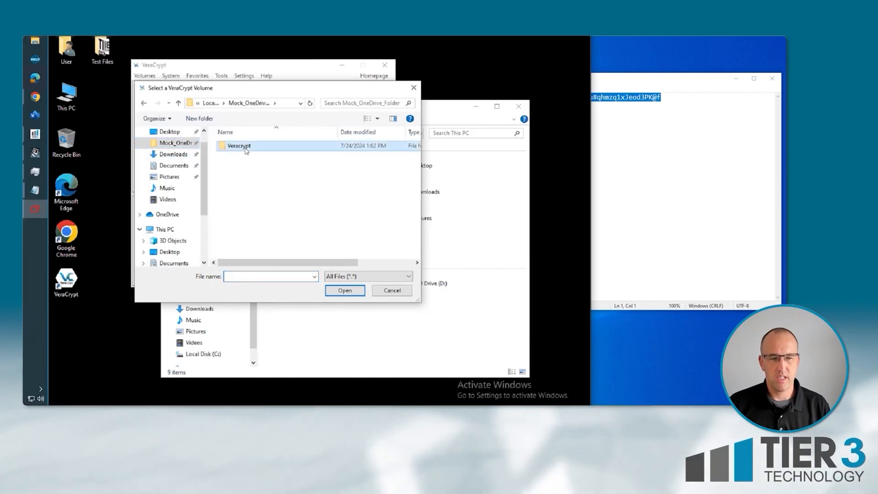
double_click(238, 149)
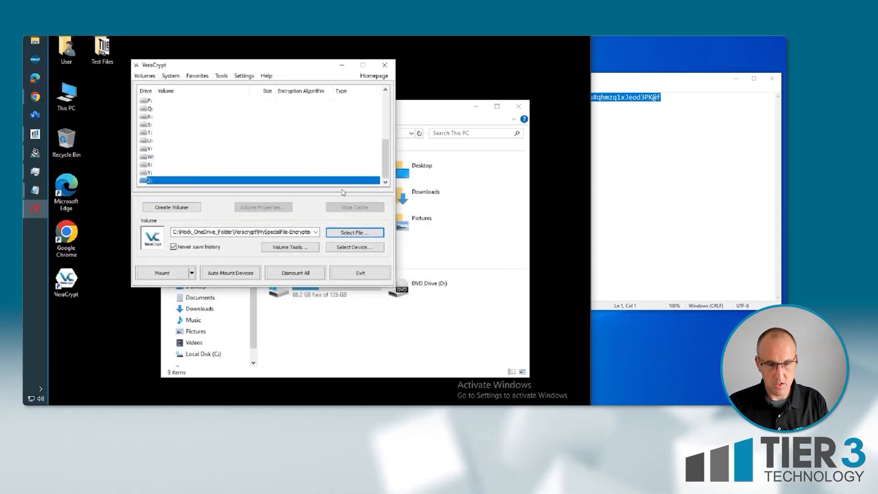
- Mount the container on drive Z: with the volume password and open Local Disk (Z:) to check its stored files
left_click(169, 274)
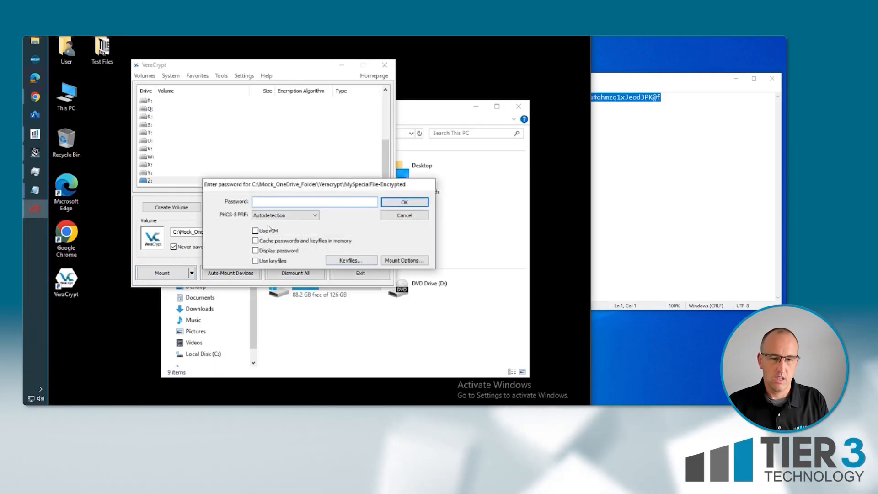
left_click(421, 205)
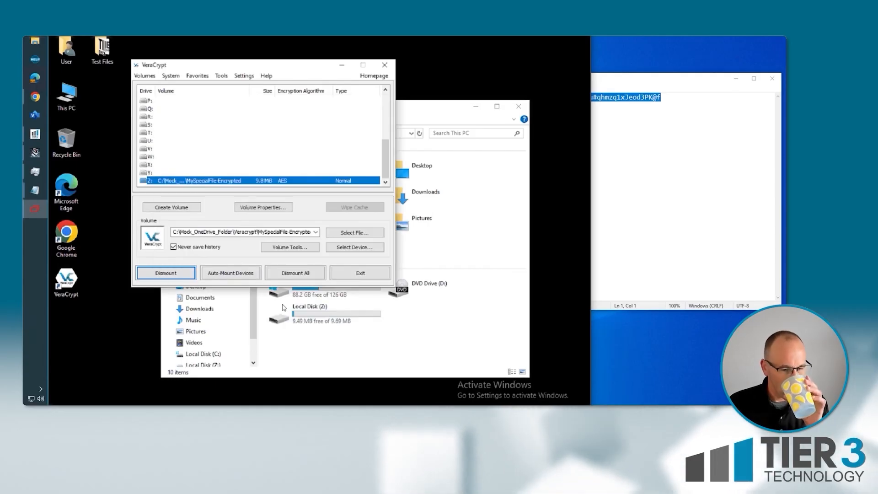
double_click(295, 314)
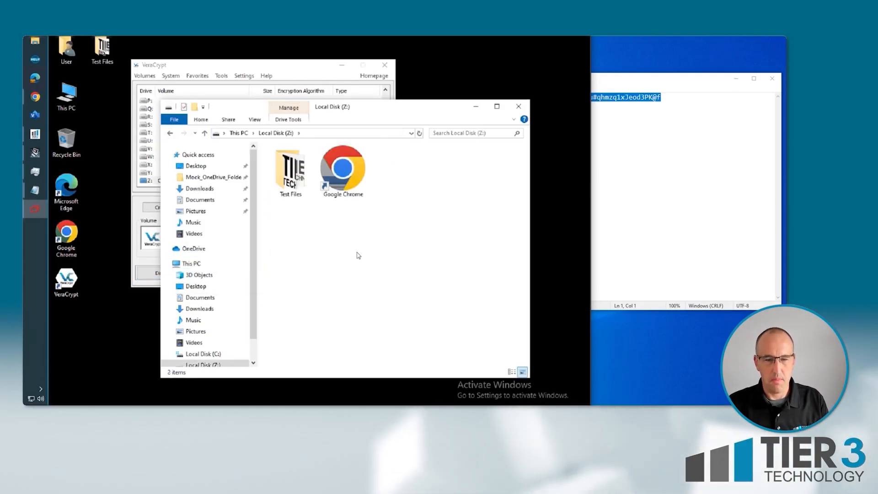
left_click(292, 169)
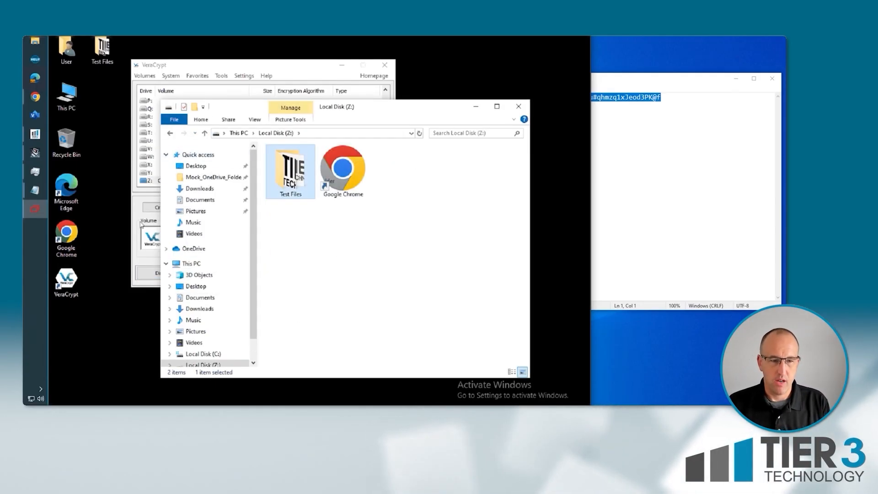
- Dismount the volume on drive Z: and close VeraCrypt
left_click(145, 278)
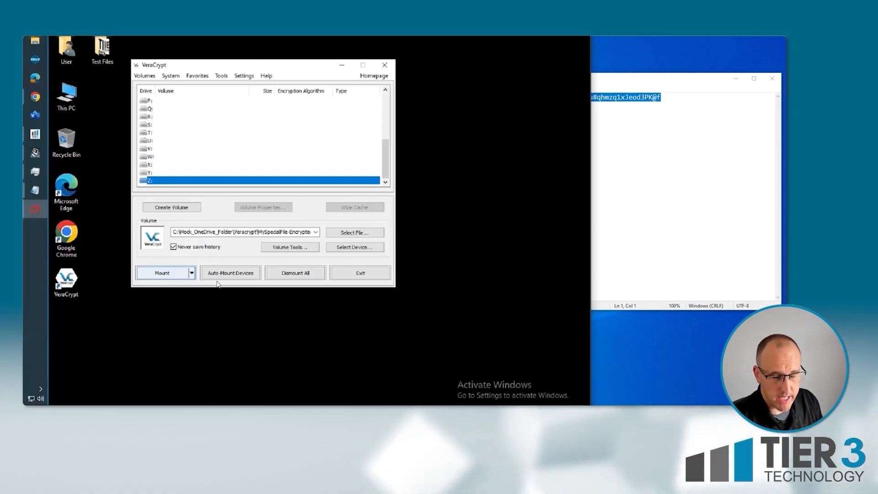
left_click(388, 69)
- Open MySpecialFile-Encrypted from Mock_OneDrive_Folder's Veracrypt folder in Notepad to examine its raw contents
double_click(67, 102)
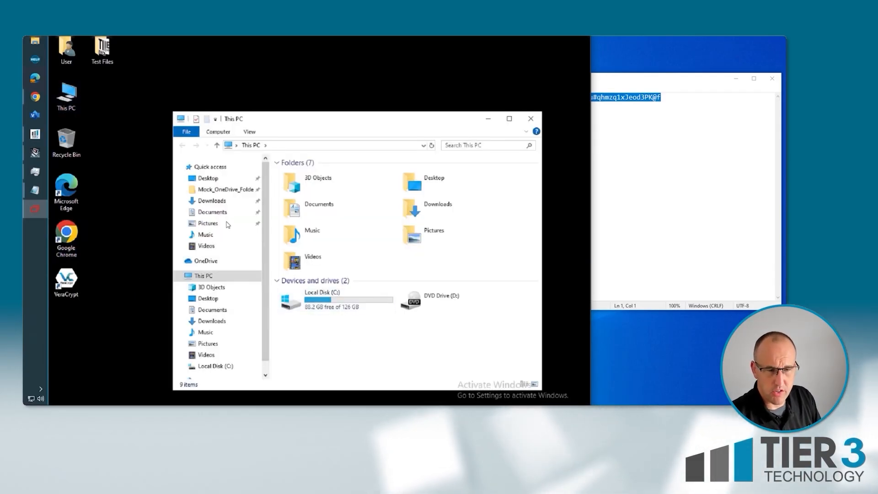
left_click(220, 190)
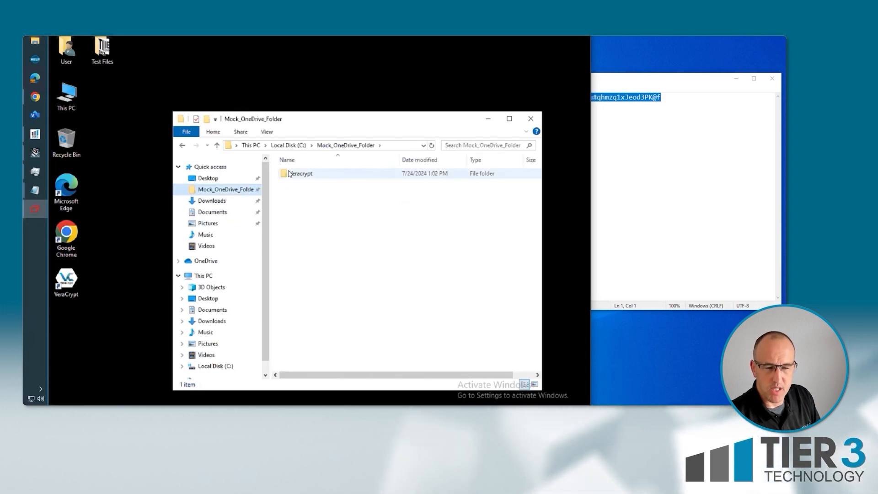
double_click(290, 174)
left_click(301, 174)
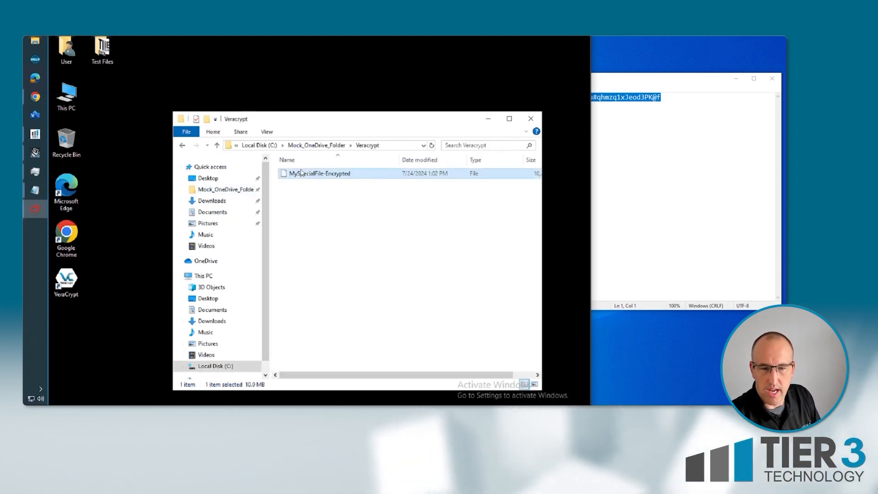
double_click(301, 174)
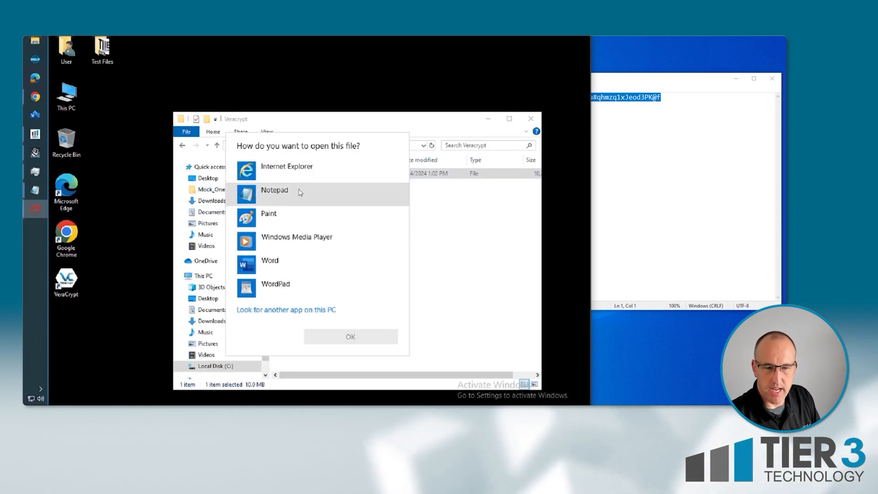
left_click(296, 191)
double_click(274, 194)
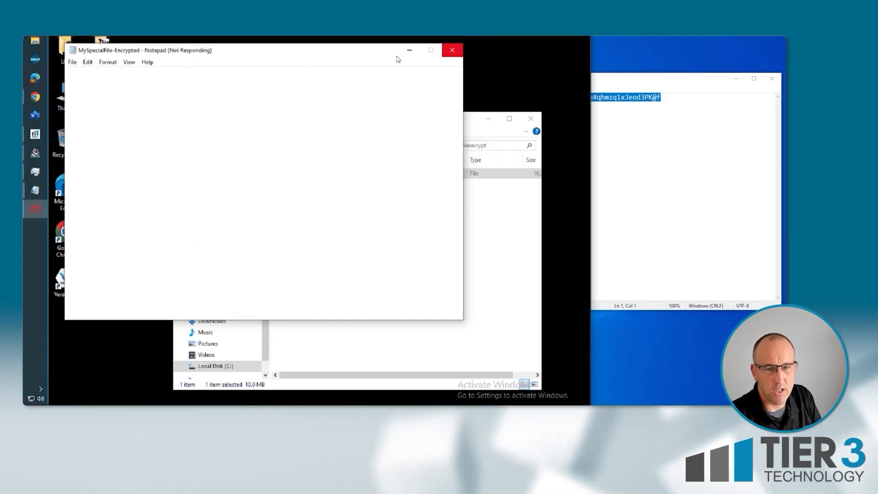
- Review the properties of the dismounted MySpecialFile-Encrypted container and close the Veracrypt folder window
left_click(376, 339)
right_click(294, 173)
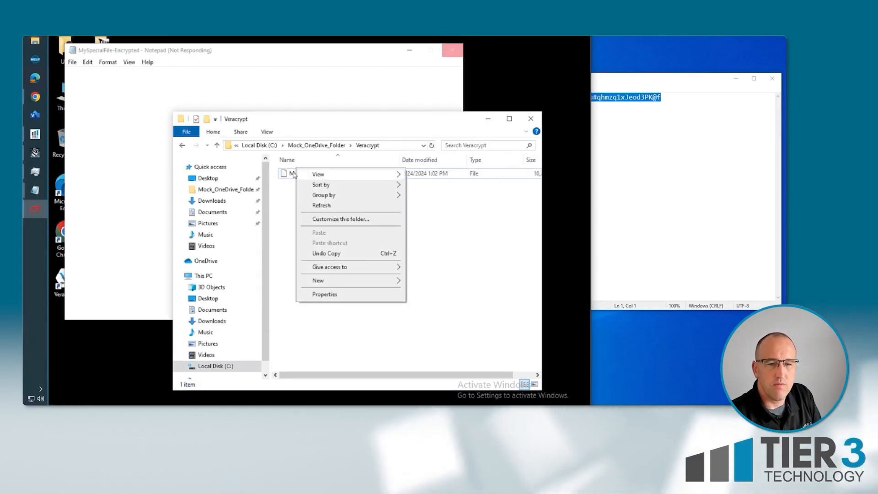
left_click(293, 174)
right_click(293, 173)
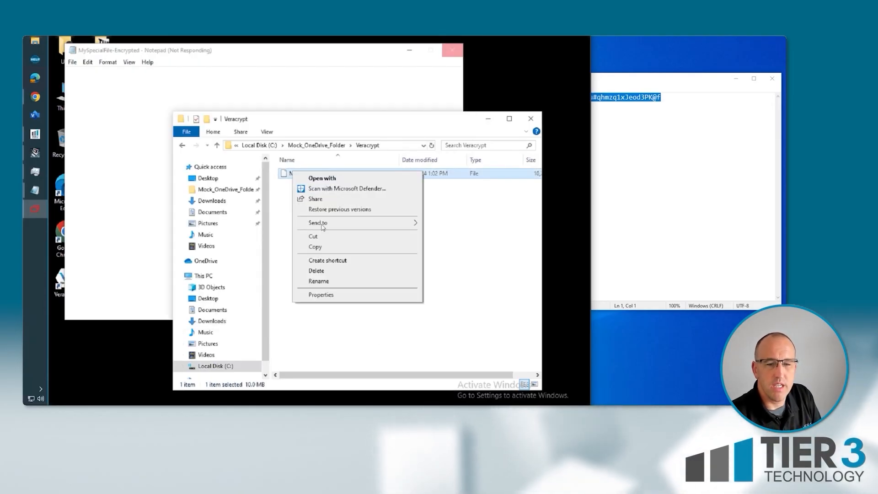
left_click(323, 295)
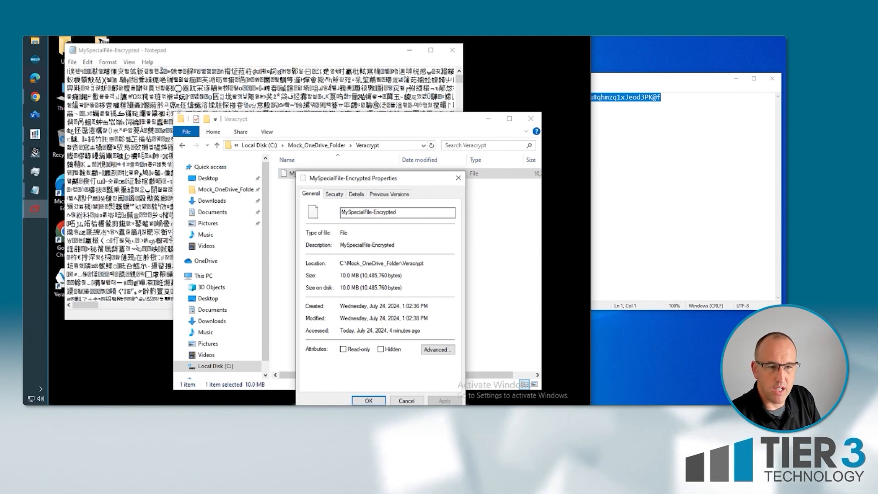
left_click(458, 178)
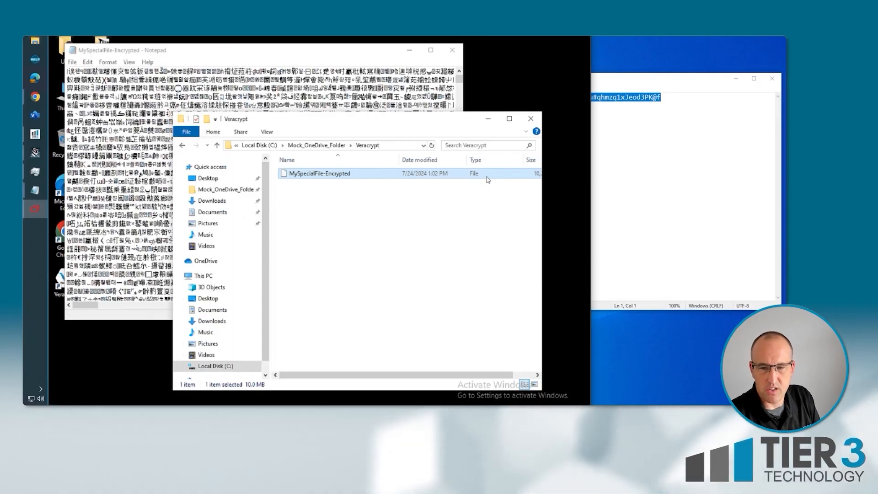
left_click(530, 118)
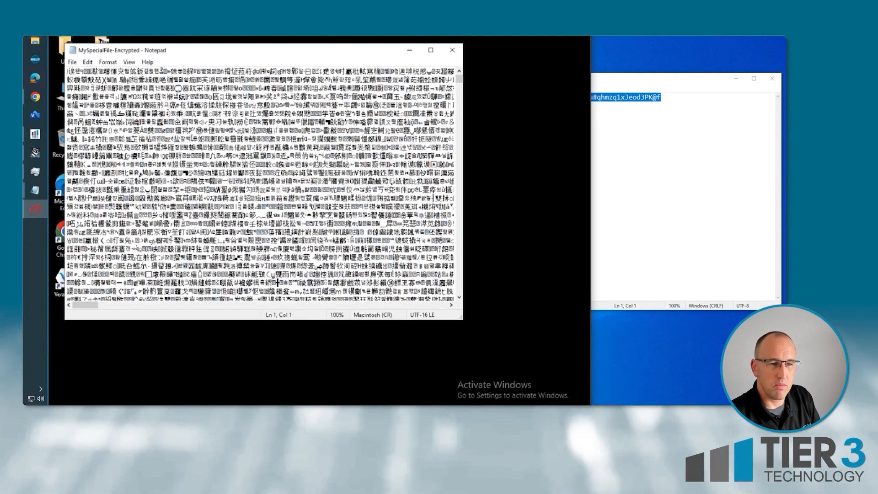
- Close the container's raw contents in Notepad and open Mock_OneDrive_Folder's Veracrypt folder to locate MySpecialFile-Encrypted
left_click_drag(157, 139, 454, 140)
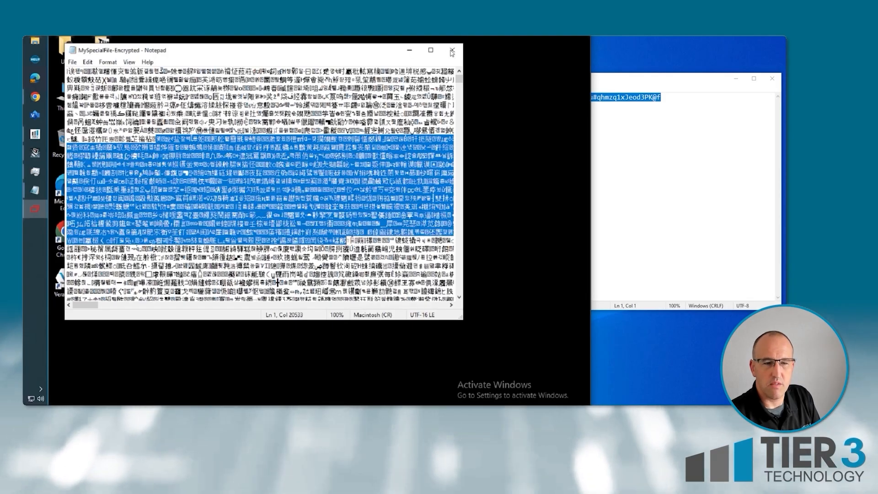
left_click(452, 50)
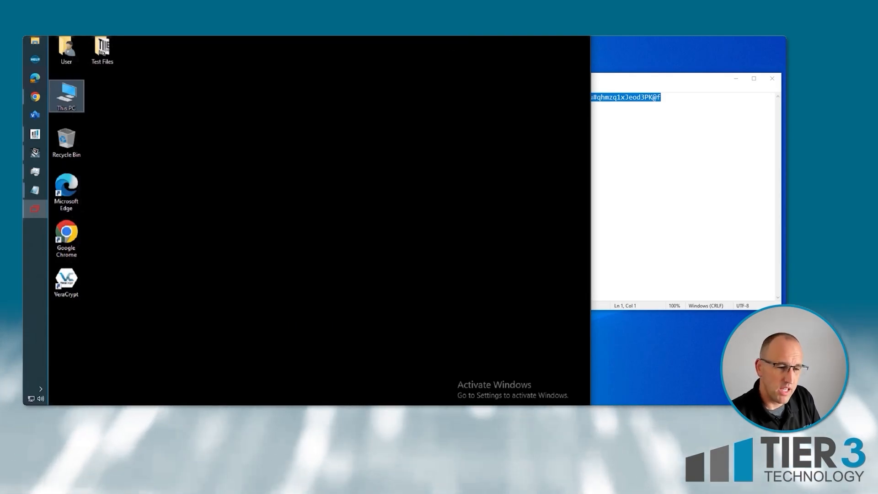
double_click(66, 98)
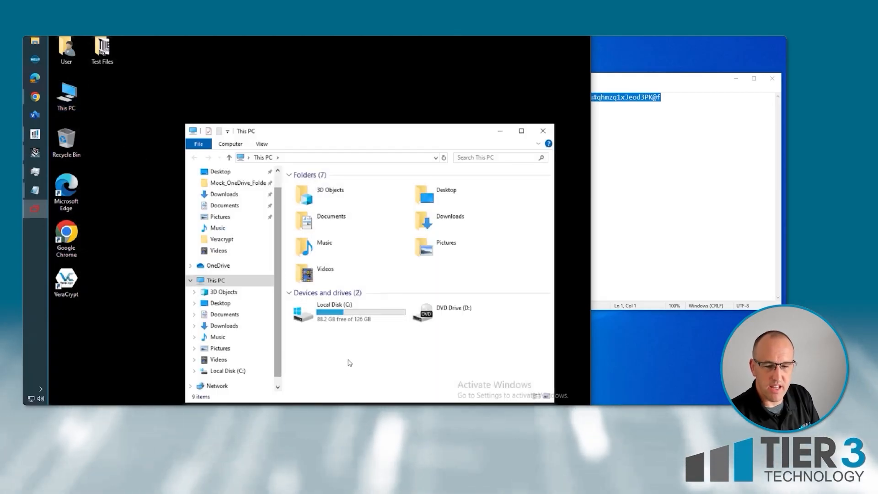
left_click(231, 183)
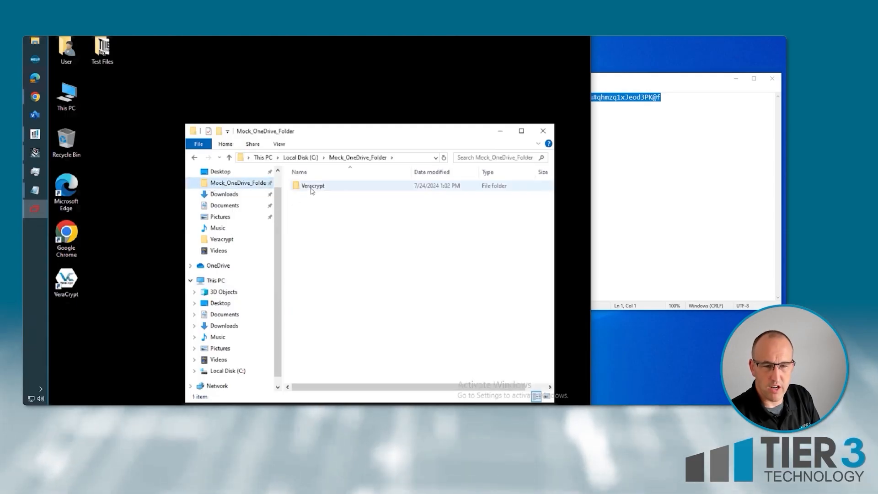
double_click(311, 188)
left_click(314, 188)
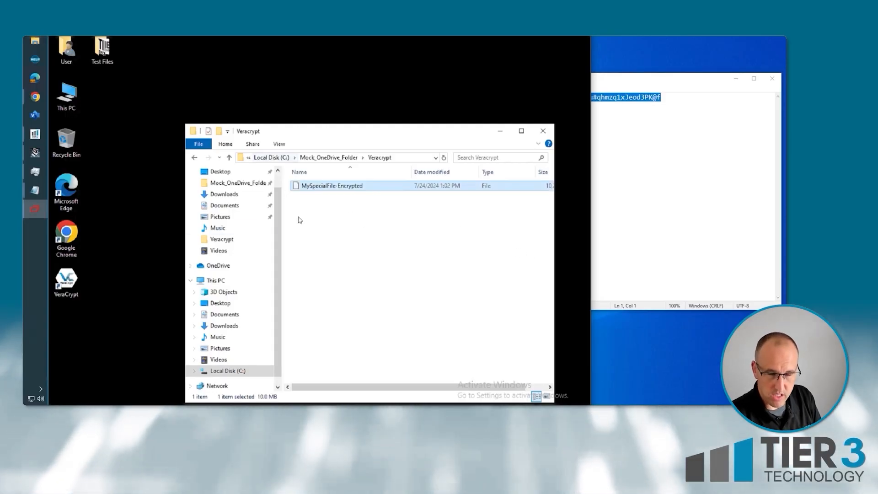
left_click(347, 237)
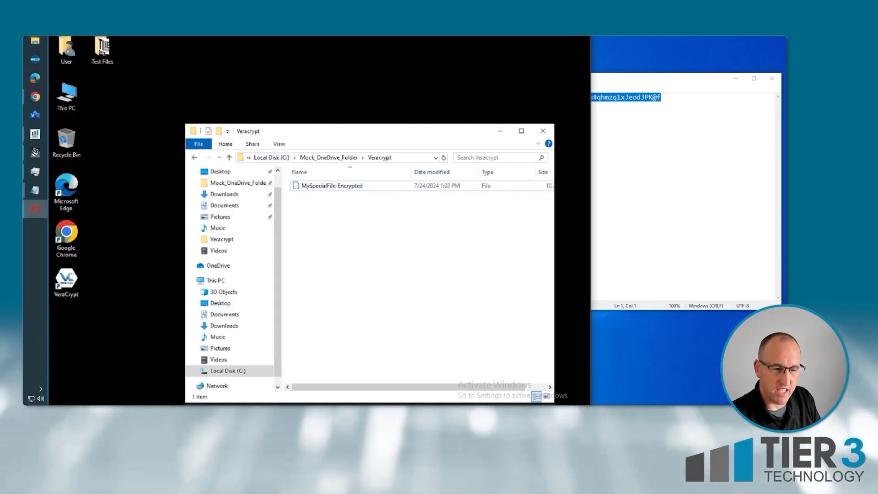
left_click(108, 54)
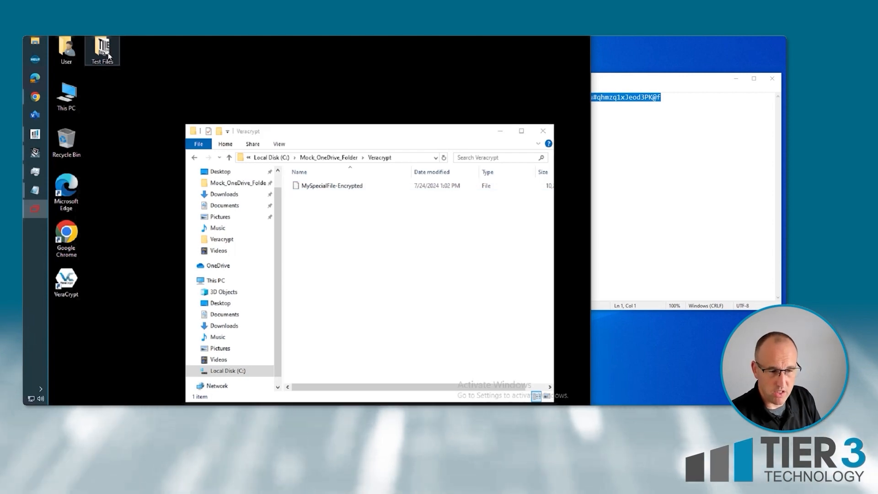
- Open VeraCrypt and choose MySpecialFile-Encrypted from Mock_OneDrive_Folder's Veracrypt folder as the volume file
double_click(72, 282)
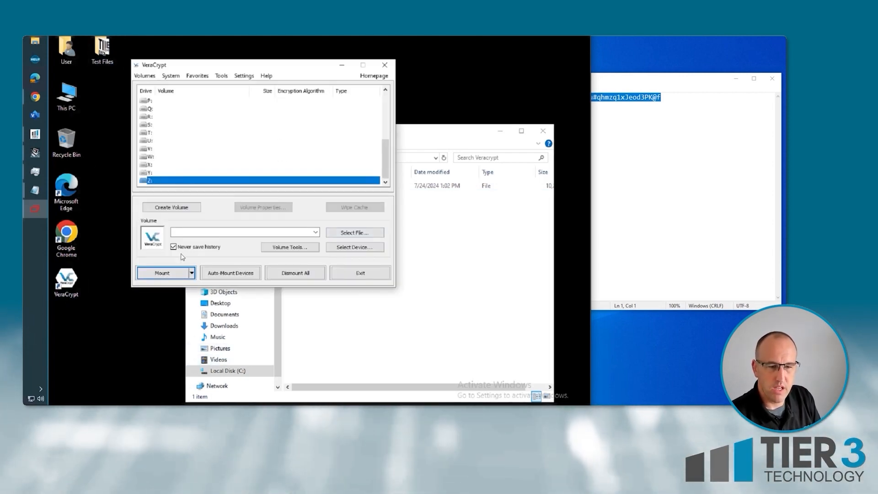
left_click(355, 233)
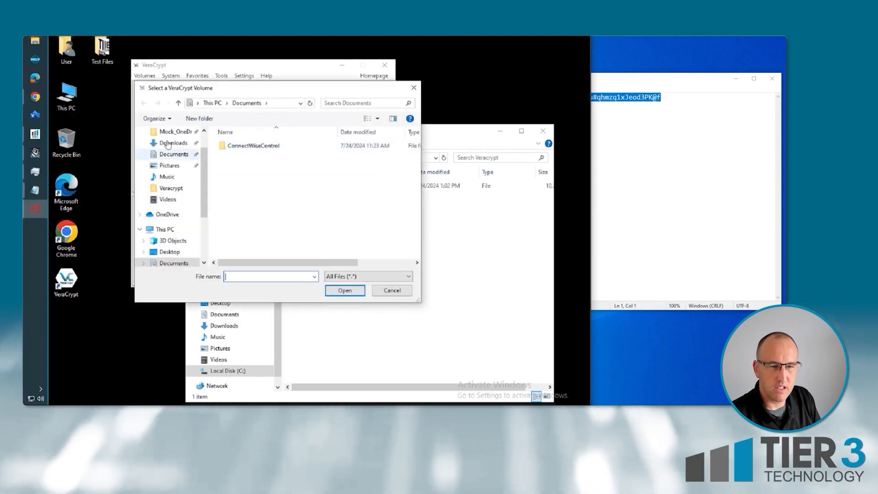
left_click(174, 132)
double_click(236, 146)
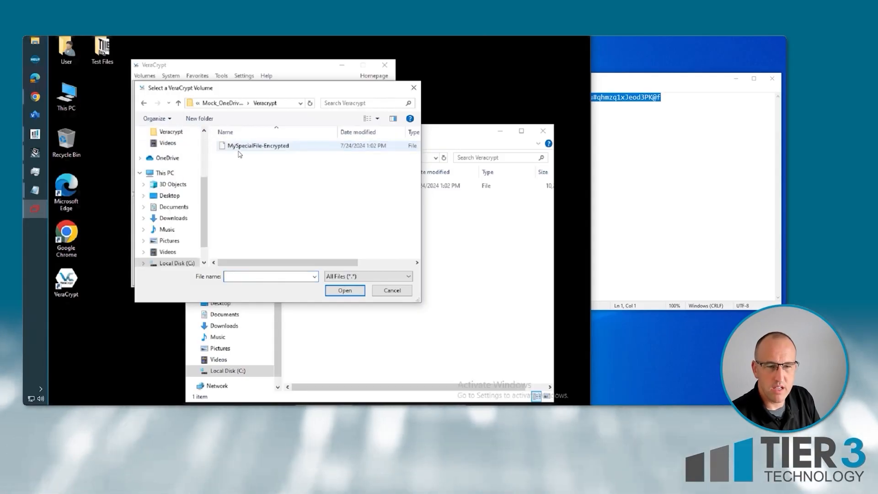
double_click(238, 145)
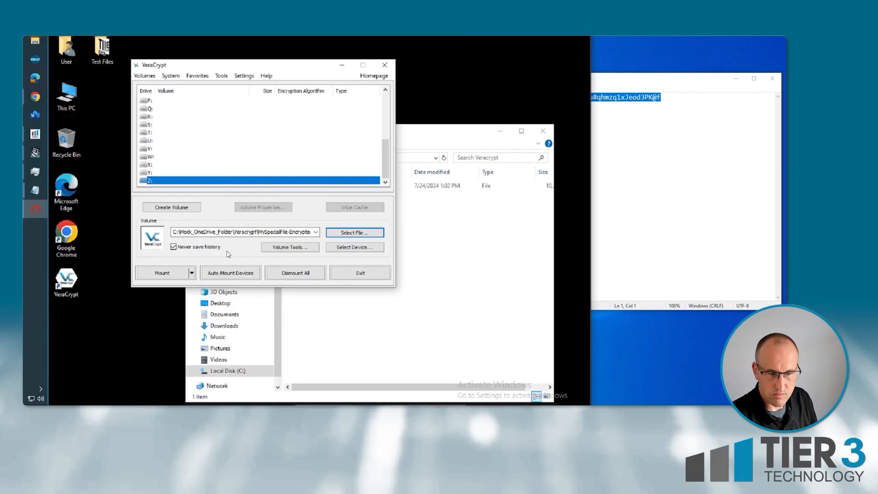
- Mount the selected container on drive Z: by entering the volume password
left_click(173, 275)
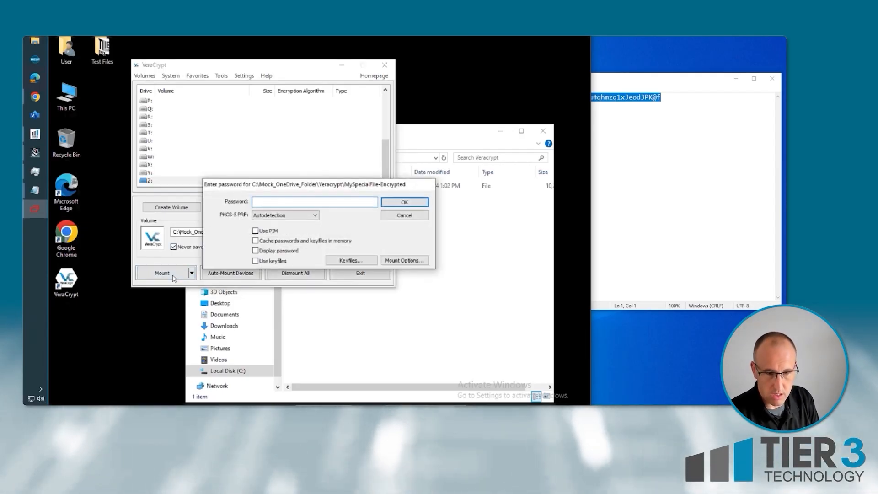
key("ctrl+v")
key("Return")
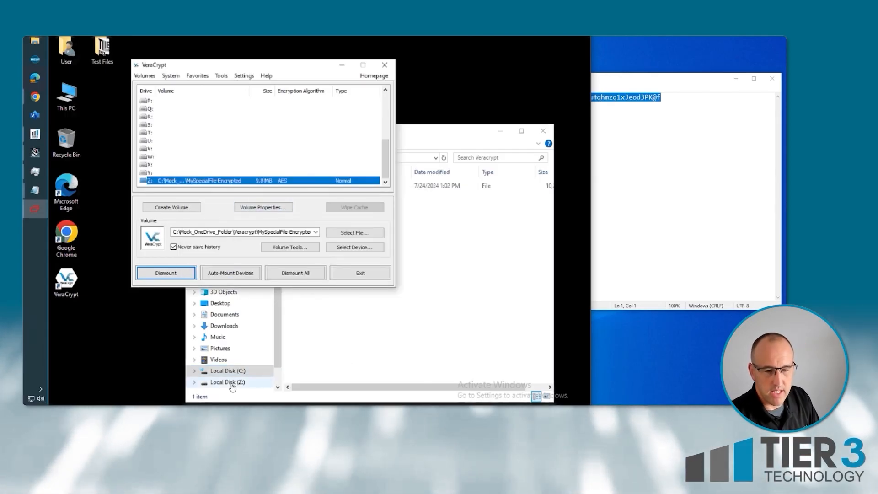
- Browse Local Disk (Z:) directly and through This PC to check the files stored in the mounted volume
left_click(231, 382)
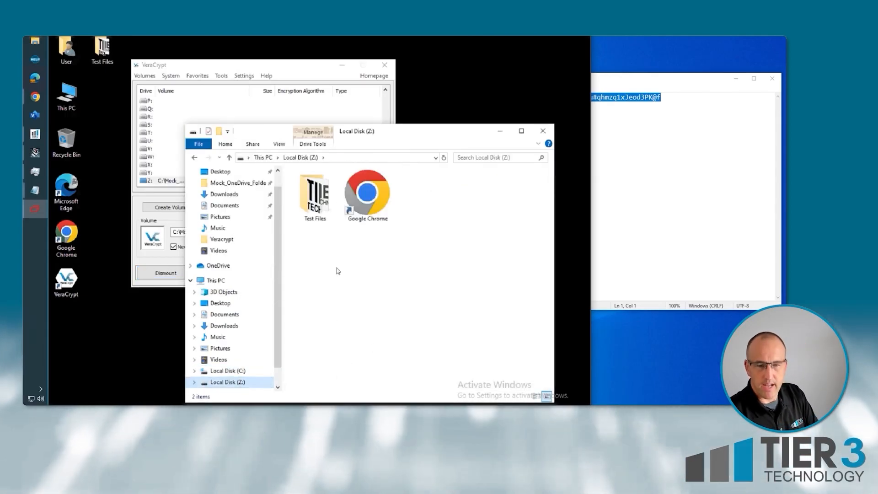
left_click(212, 280)
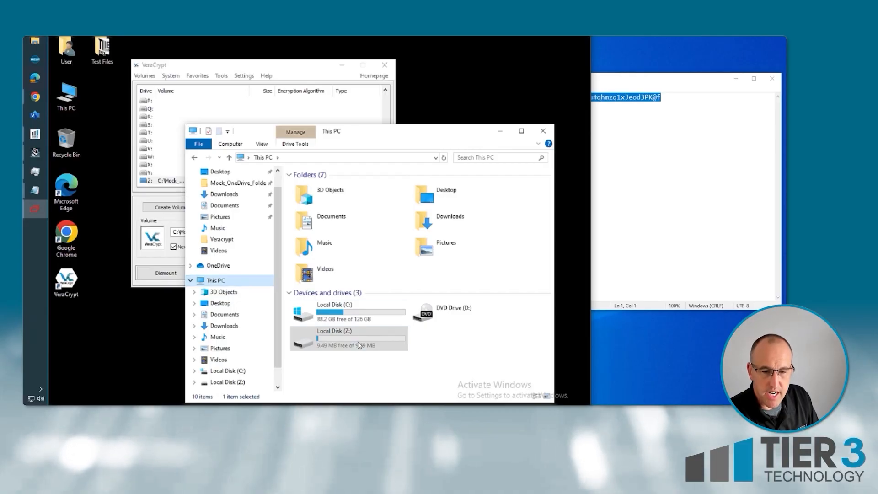
double_click(339, 337)
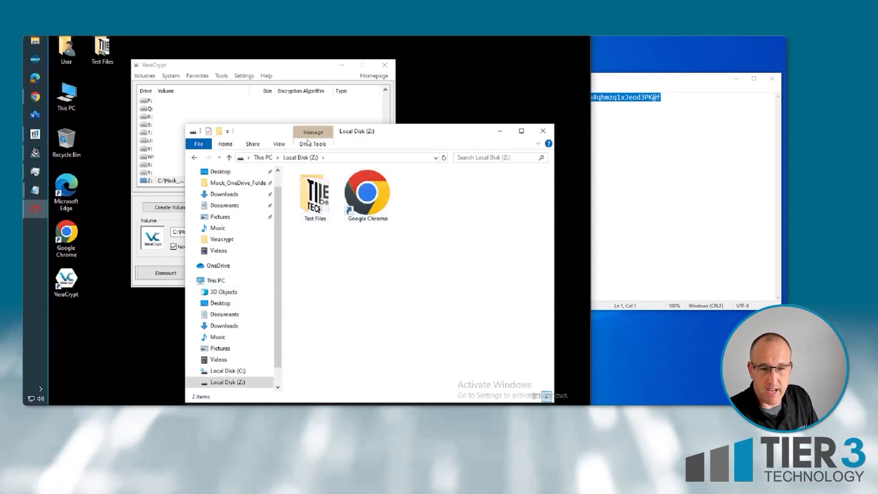
left_click_drag(421, 271, 306, 168)
left_click(364, 279)
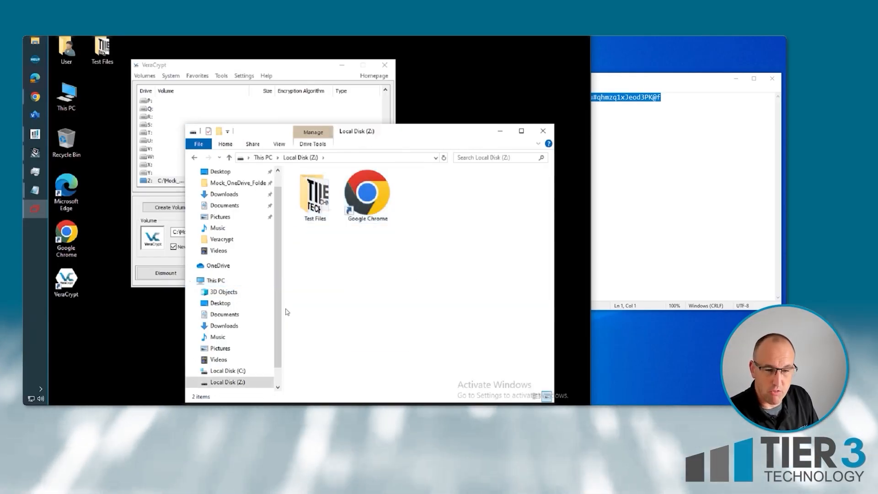
left_click(215, 280)
left_click(227, 382)
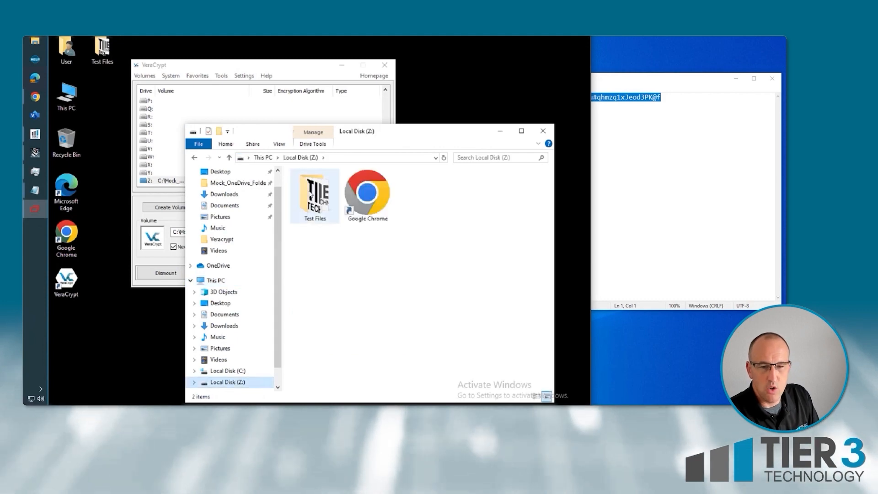
- View the Tier3-Dark-Mode image from the Test Files folder on drive Z: and close it
double_click(316, 197)
double_click(328, 201)
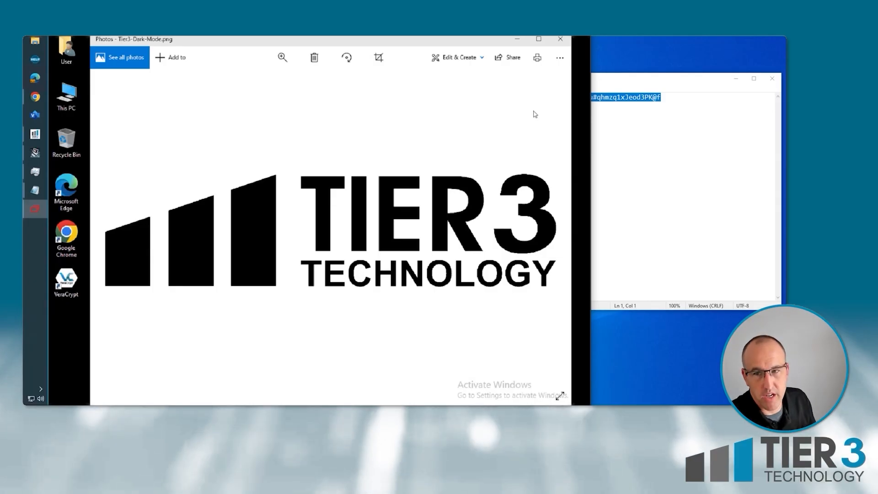
left_click(553, 45)
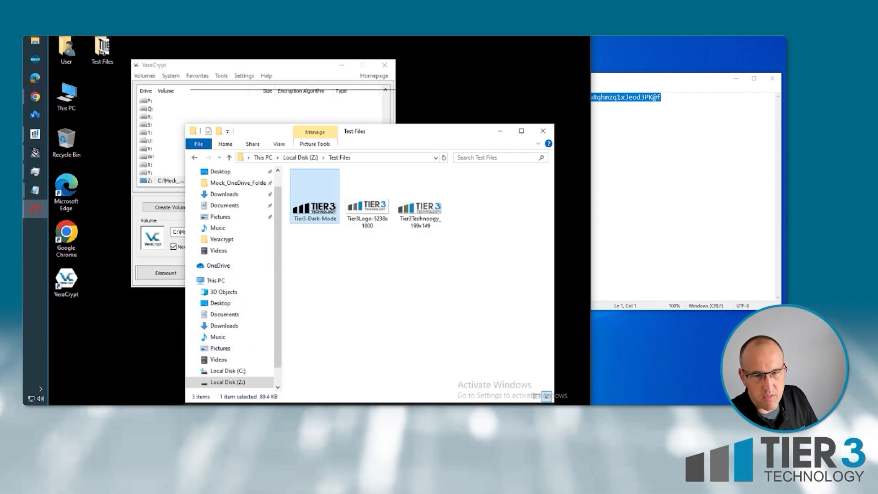
- Dismount the MySpecialFile-Encrypted volume from drive Z: and close VeraCrypt
left_click(165, 273)
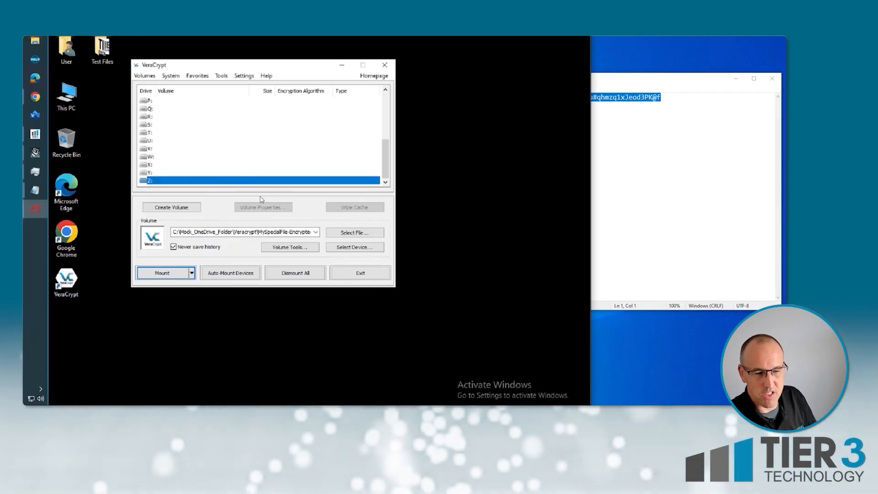
left_click(384, 64)
- Check the drives listed in This PC and view the folders on Local Disk (C:)
double_click(67, 97)
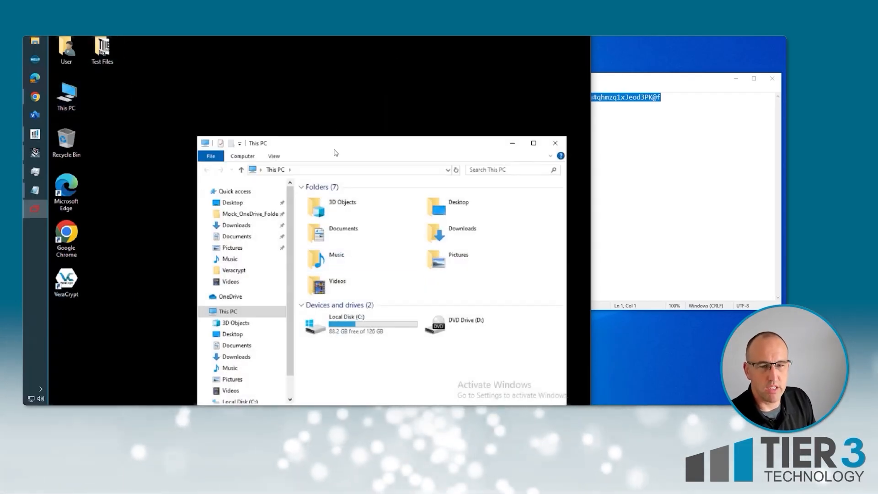
left_click_drag(328, 144, 283, 54)
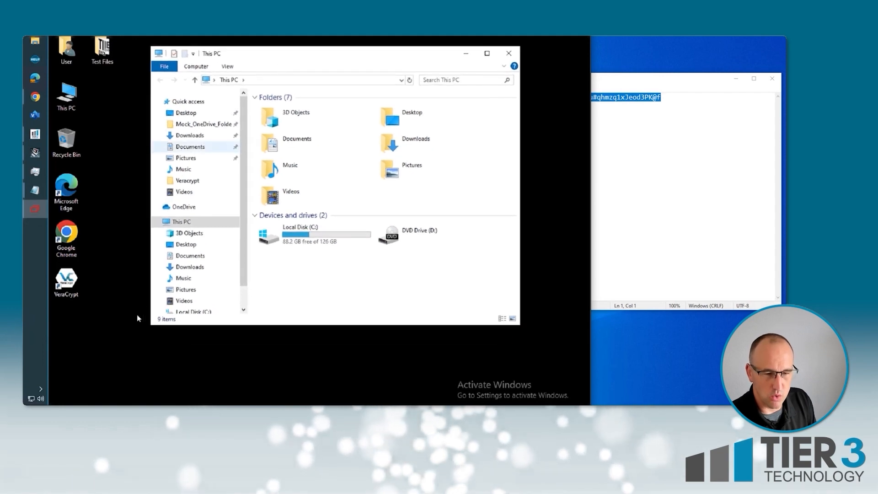
scroll(184, 286, "down", 1)
left_click(184, 283)
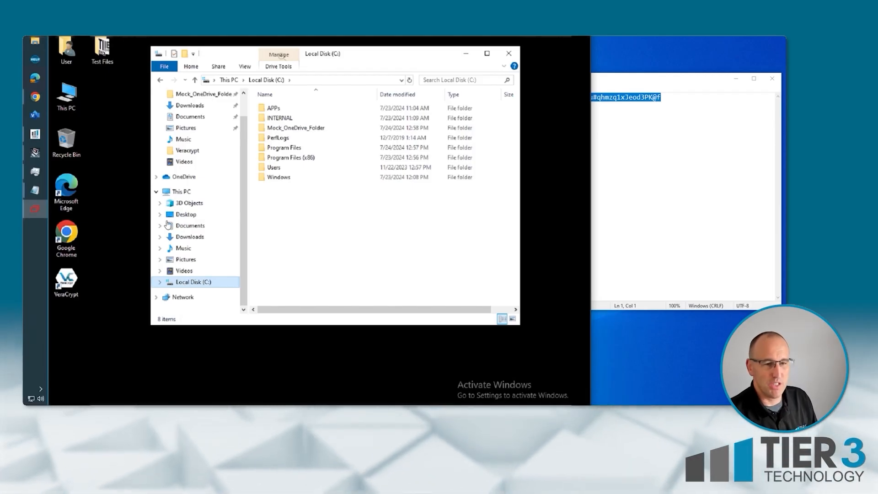
- Delete the MySpecialFile-Encrypted container from the Veracrypt folder inside Mock_OneDrive_Folder
scroll(174, 192, "up", 1)
left_click(205, 124)
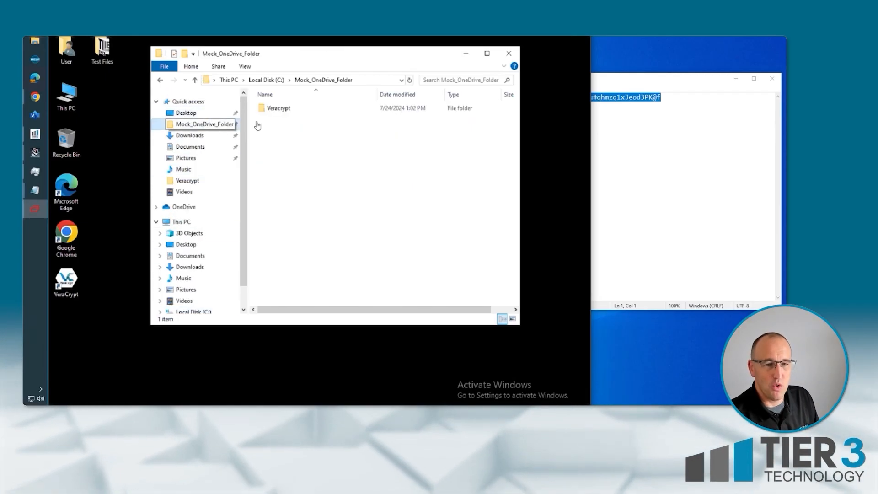
double_click(281, 109)
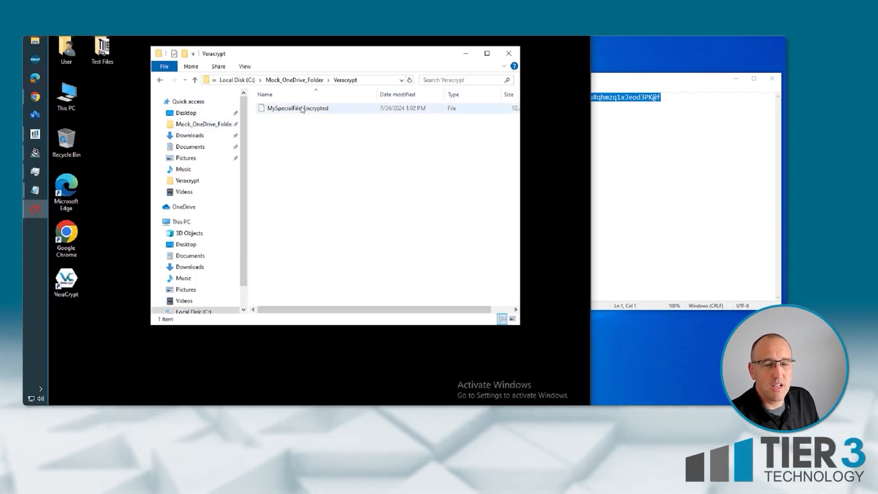
left_click(302, 109)
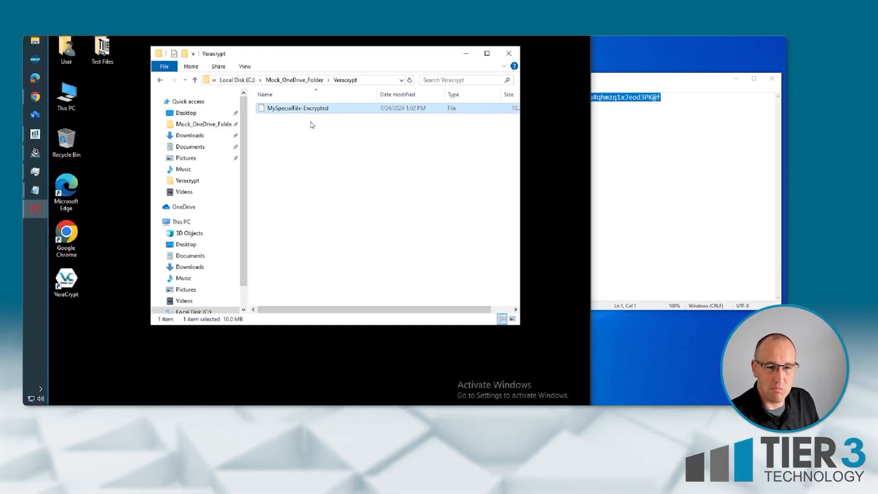
right_click(285, 113)
left_click(309, 208)
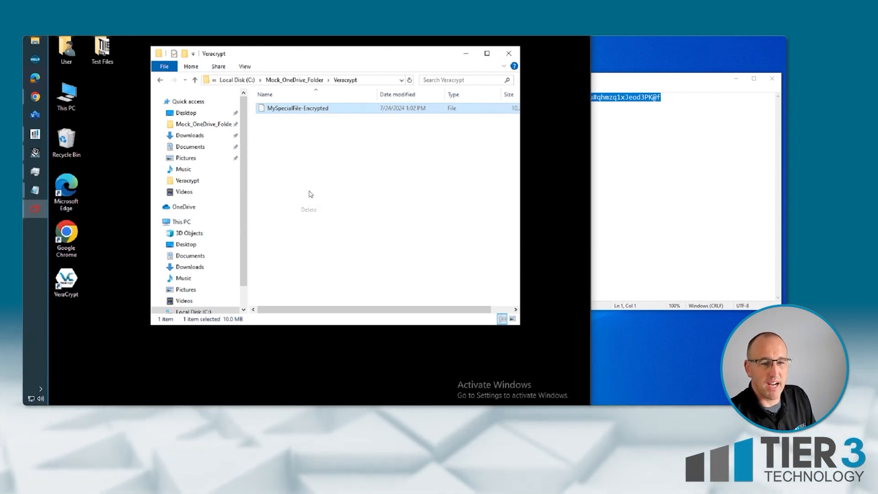
- Return to Mock_OneDrive_Folder and reopen its Veracrypt folder to check its contents after the deletion
left_click(307, 80)
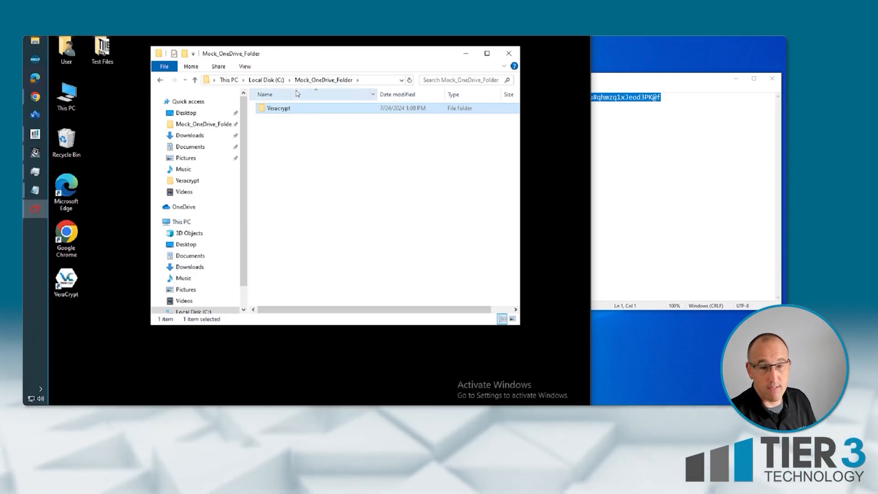
double_click(277, 109)
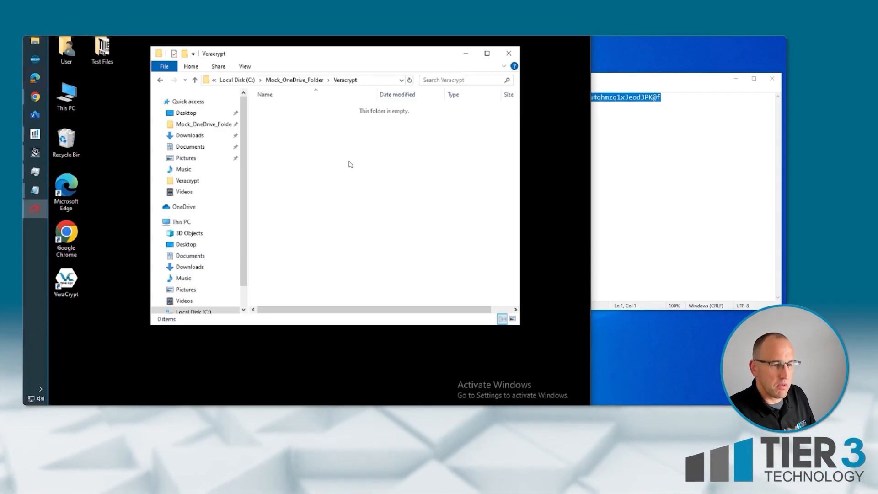
left_click(631, 137)
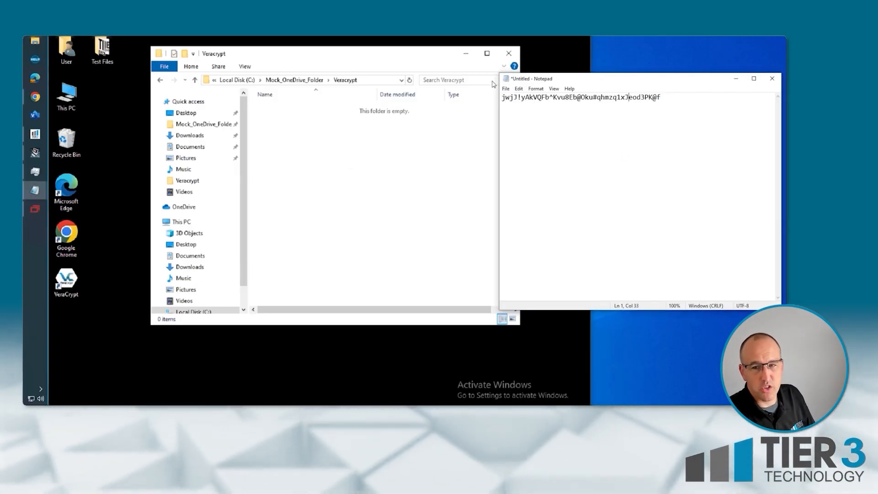